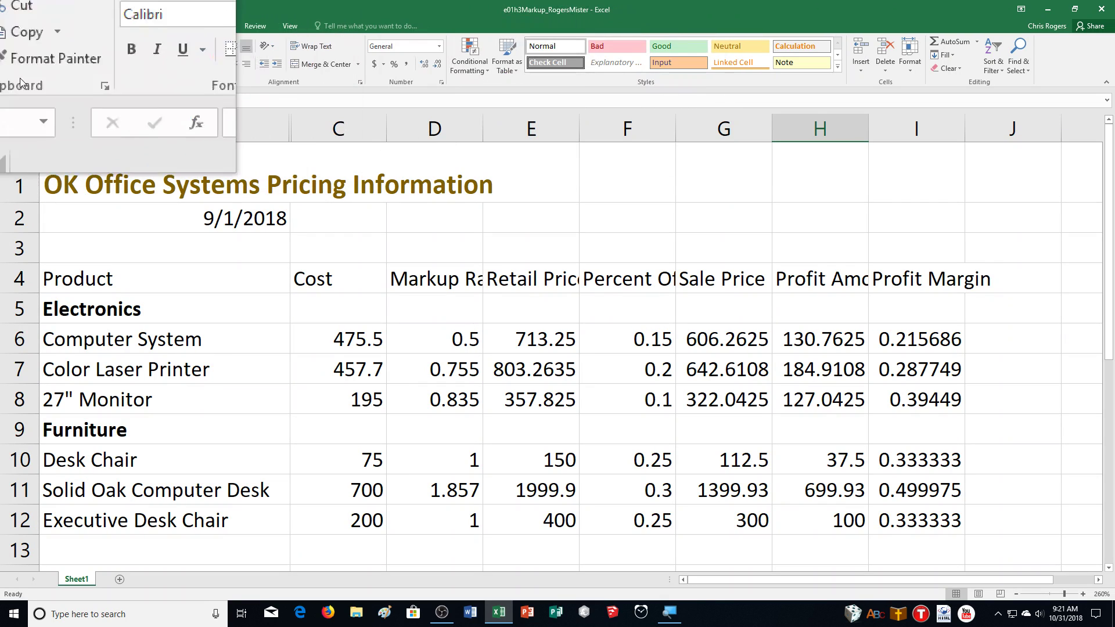
Save a copy of the workbook in the same folder, changing the file name's prefix to e01h4Markup and replacing the existing file
click(5, 31)
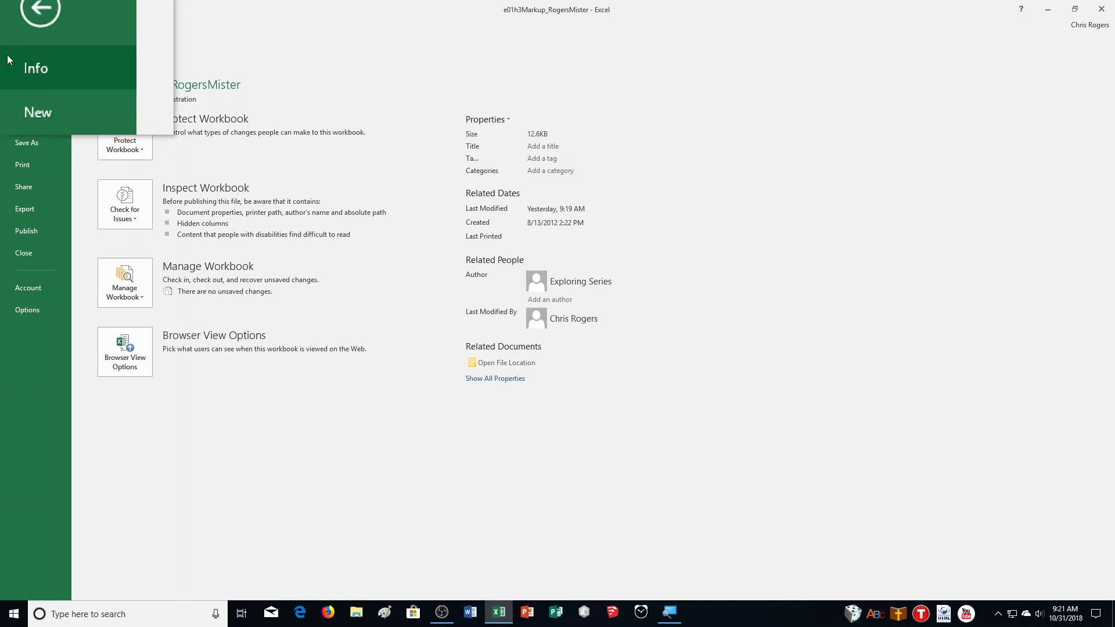
click(20, 145)
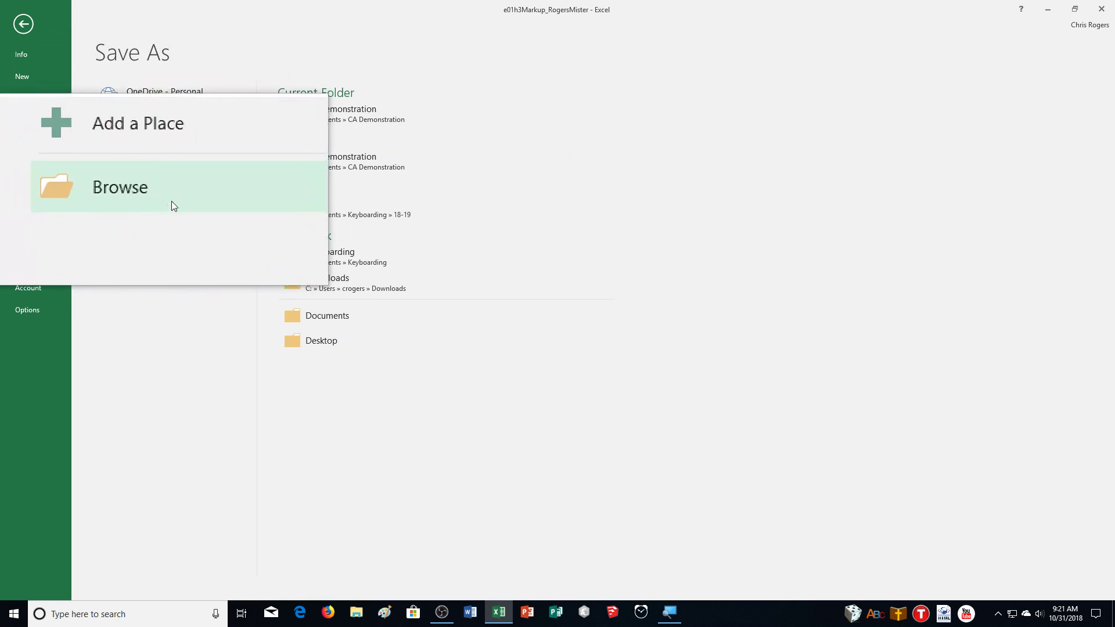
click(207, 192)
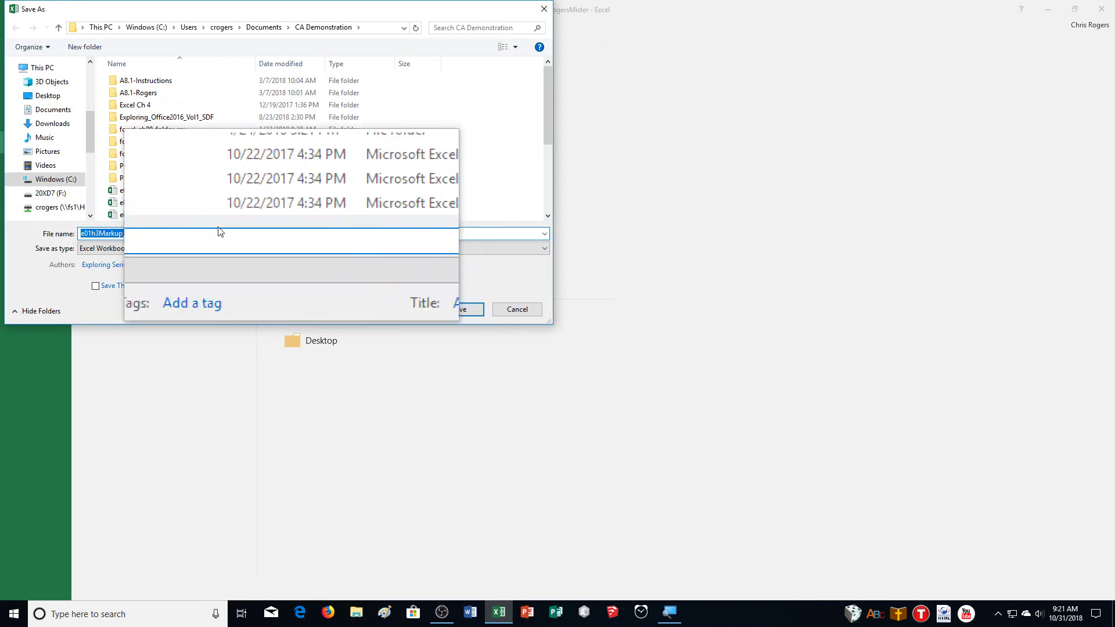
click(100, 234)
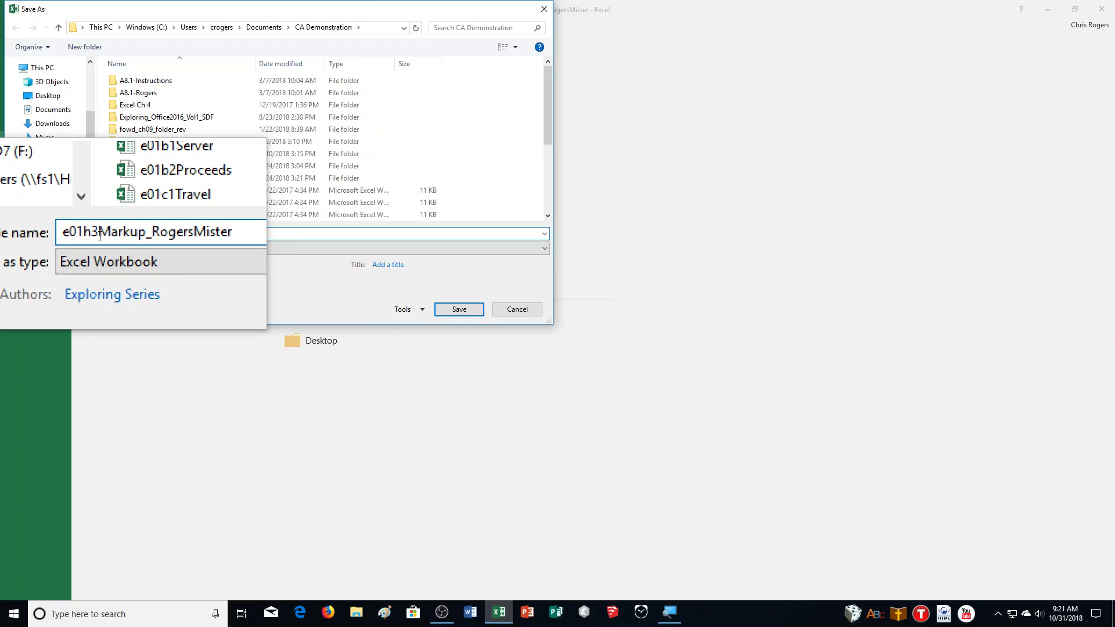
key(BackSpace)
text(4)
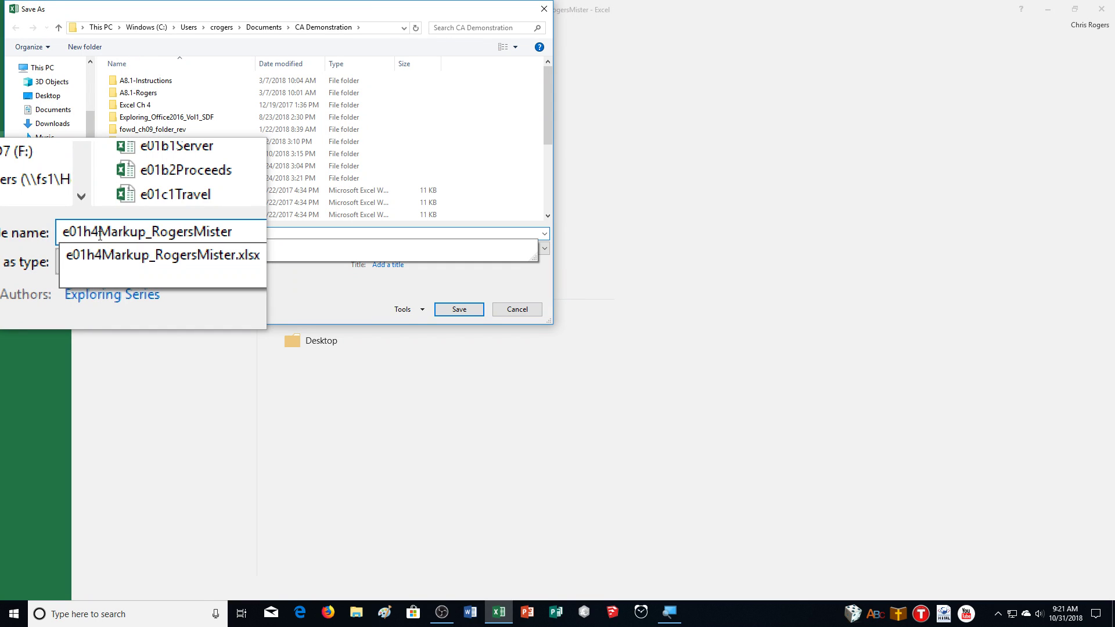
key(Return)
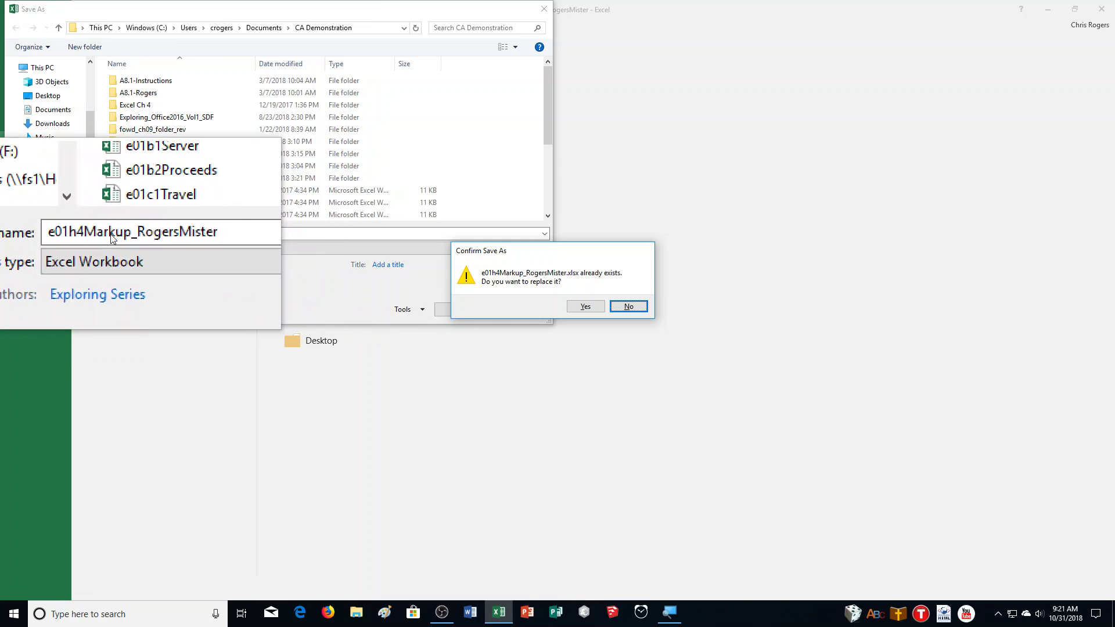
click(586, 306)
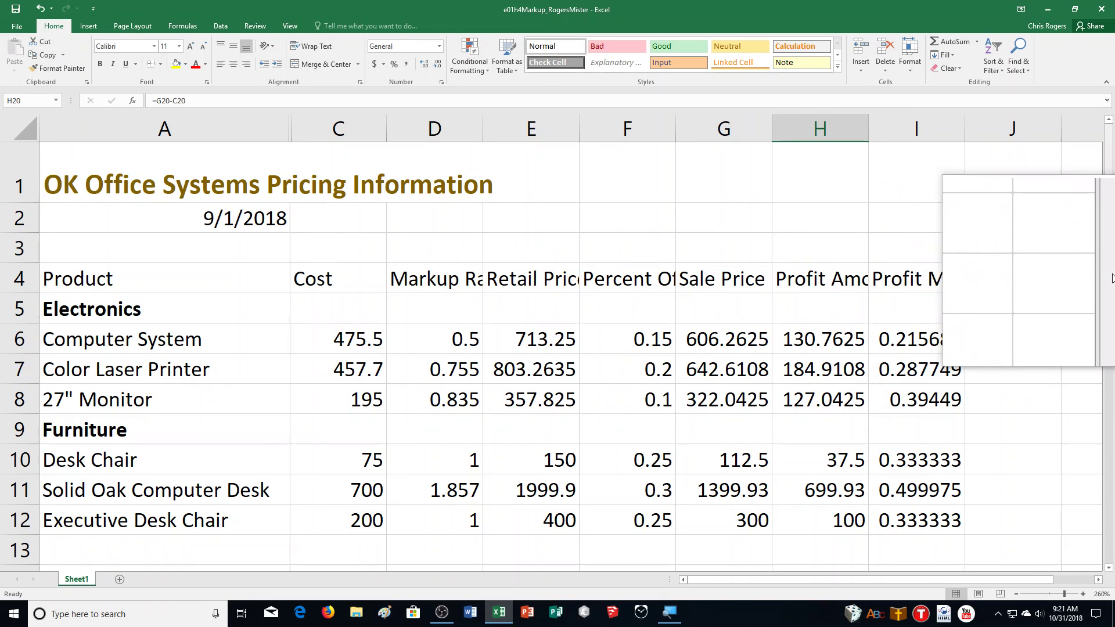
Clear the duplicate pricing table in cells A15:I26
drag(1110, 289, 1110, 534)
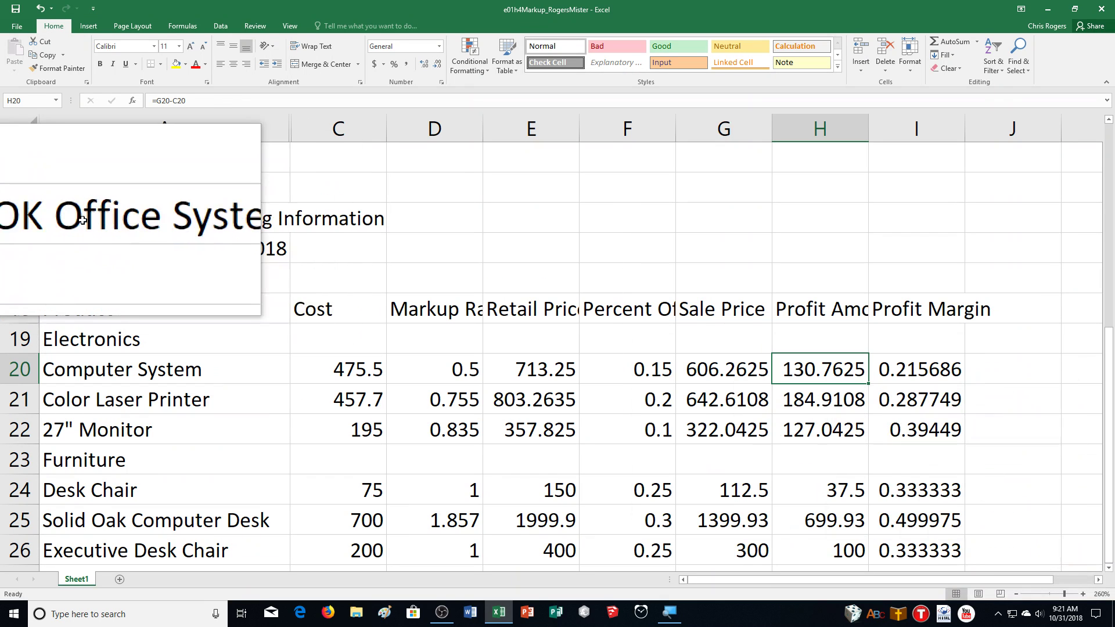
drag(46, 219, 933, 555)
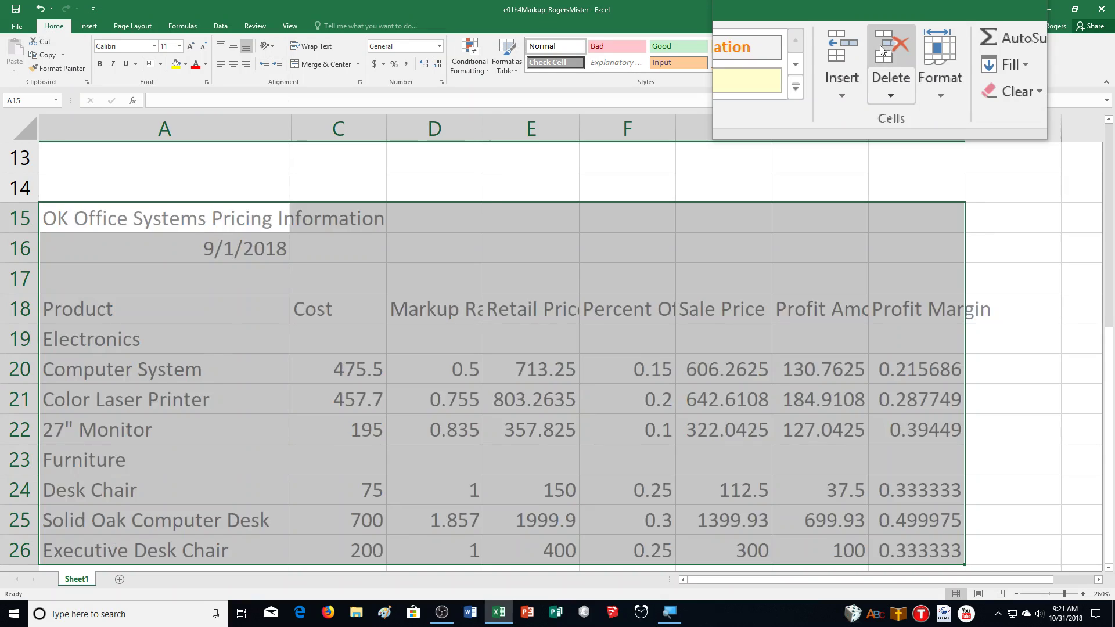
key(Delete)
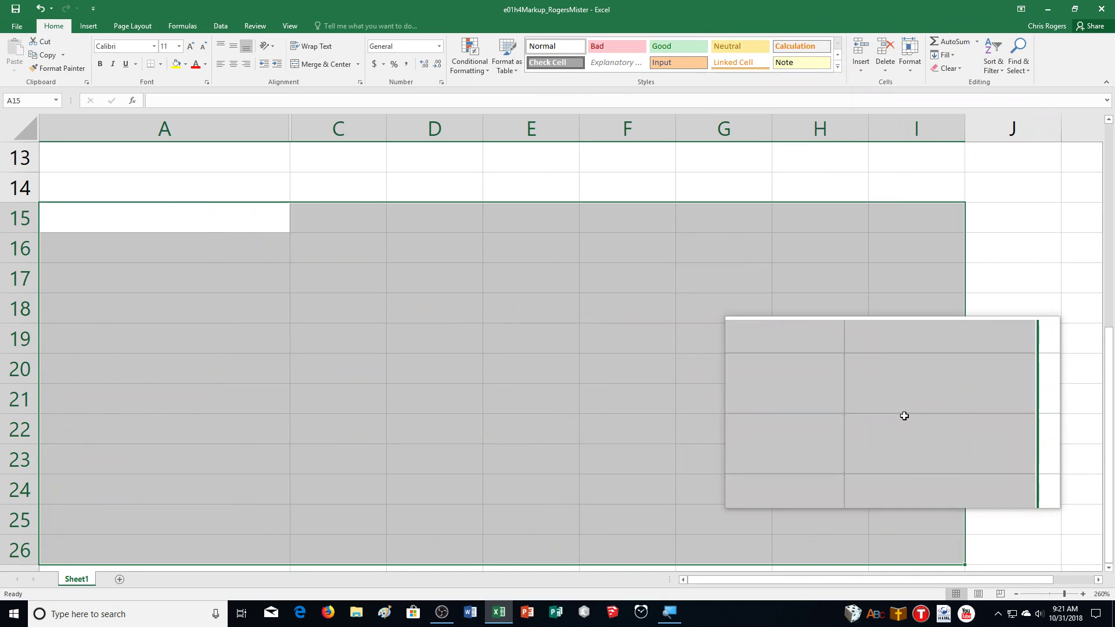
click(759, 433)
scroll(767, 434, up, 4)
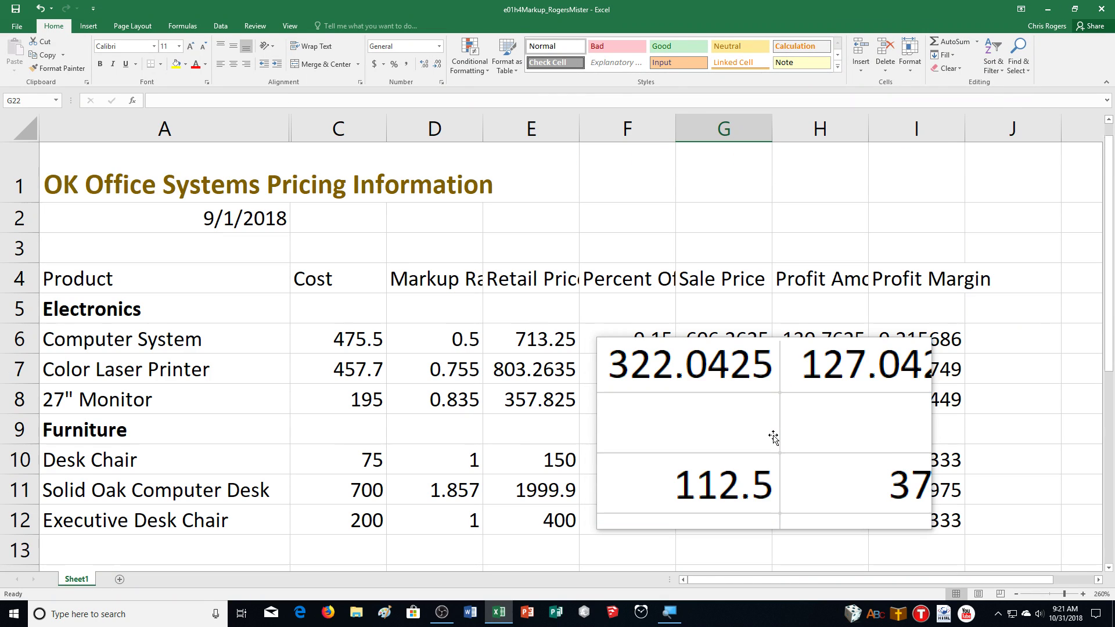
Apply the Heading 1 cell style to A1:I1, and merge and center the title across those cells
click(88, 177)
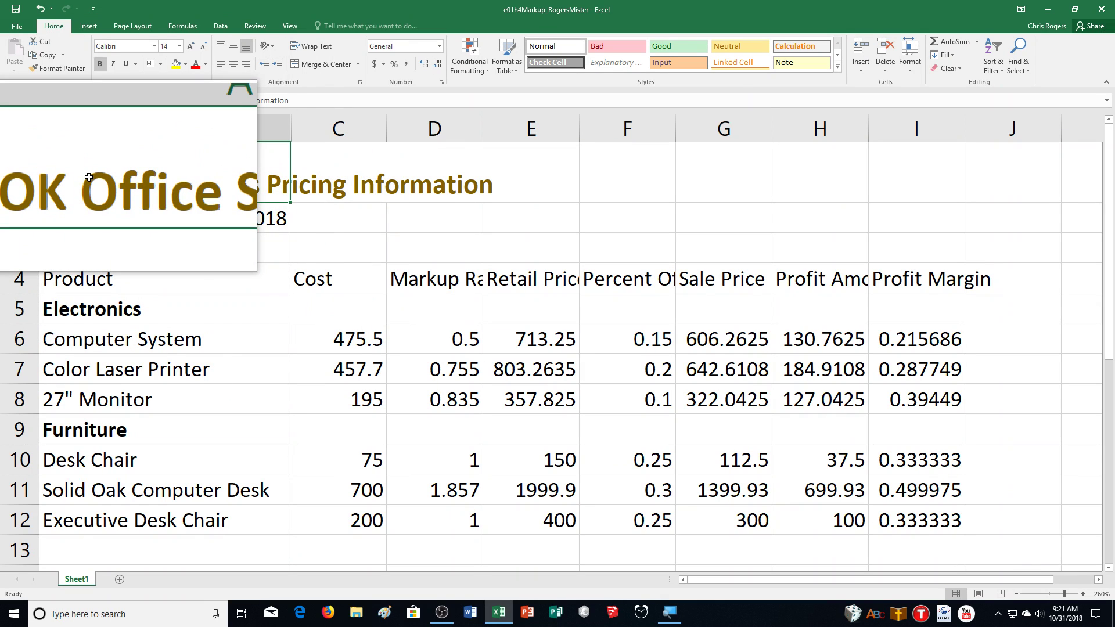
drag(88, 177, 908, 162)
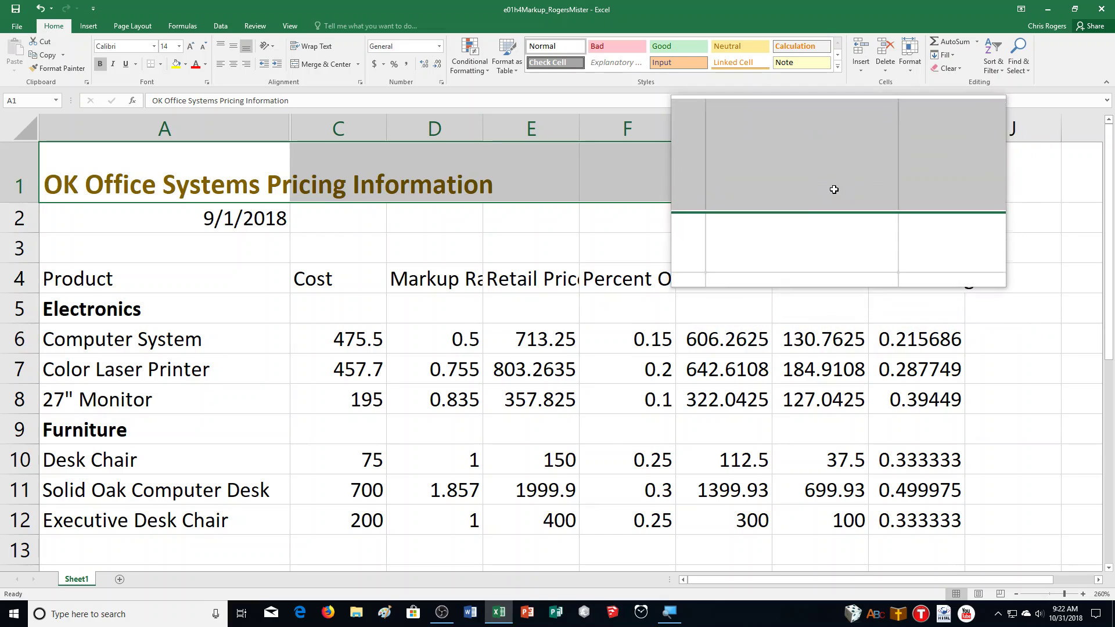
click(838, 64)
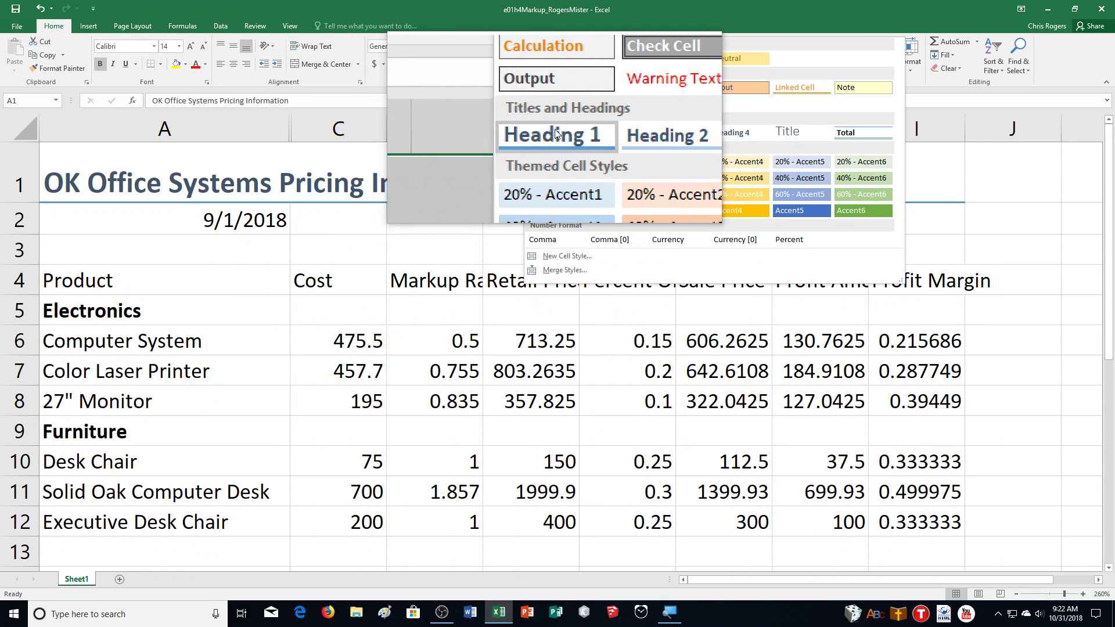
click(556, 133)
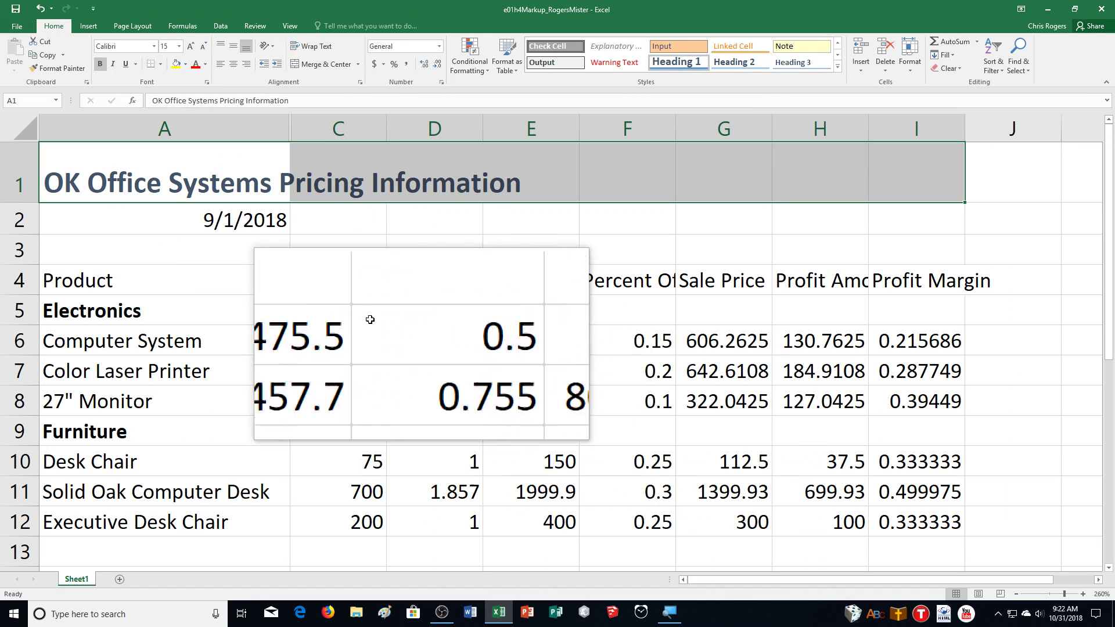
click(321, 64)
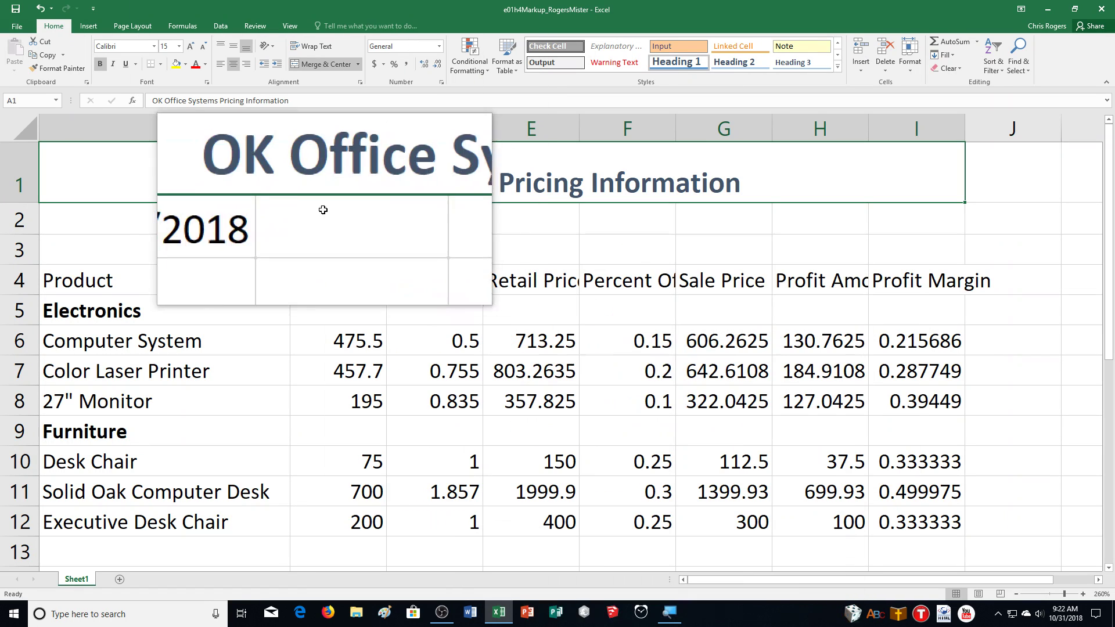
Merge and center the date across cells A2:I2
click(193, 220)
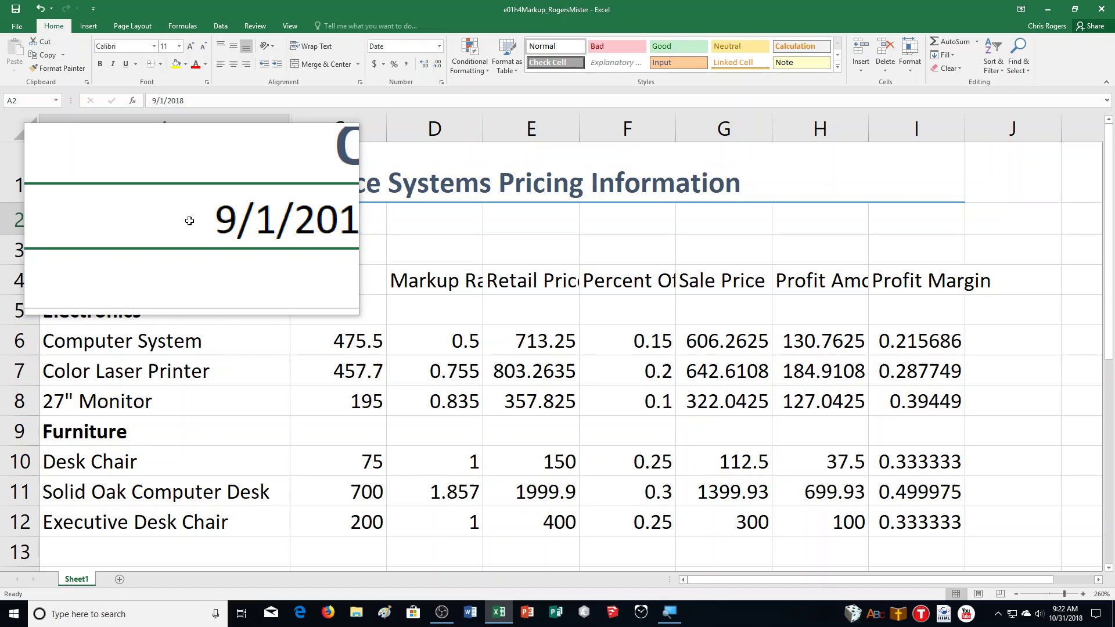
drag(189, 221, 917, 227)
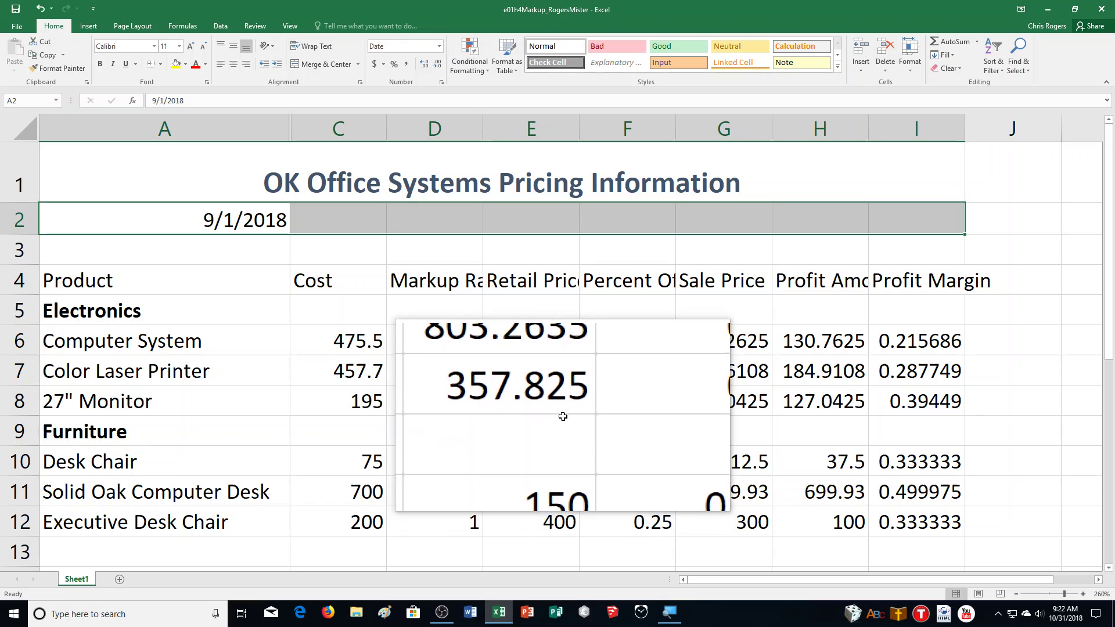
click(334, 65)
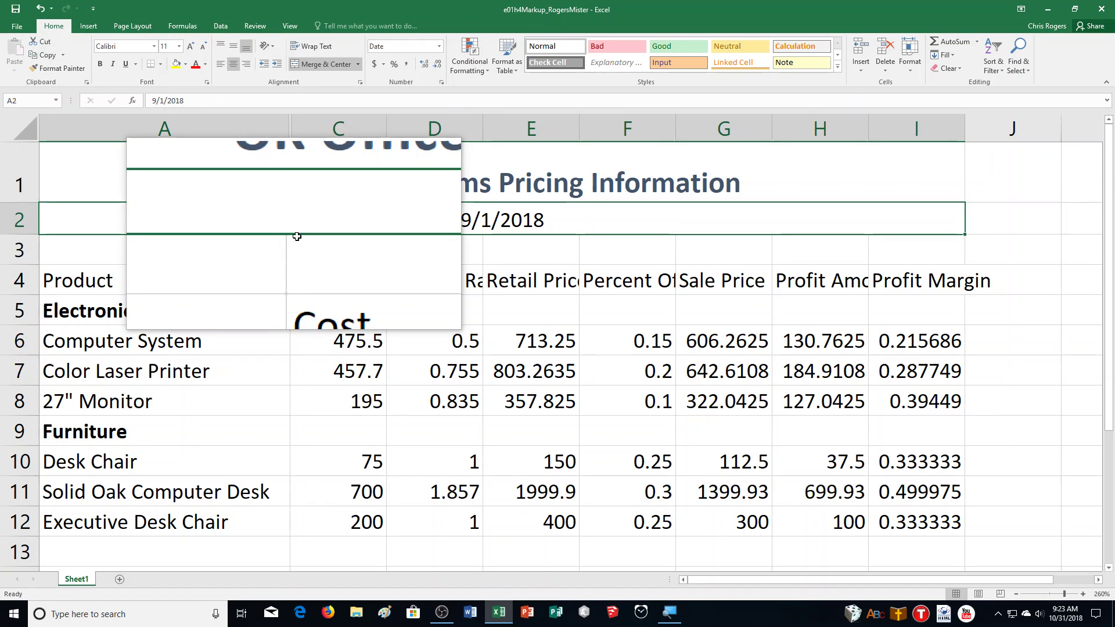
Wrap the text of the column headings in A4:I4 and middle-align the title in row 1 vertically
click(108, 282)
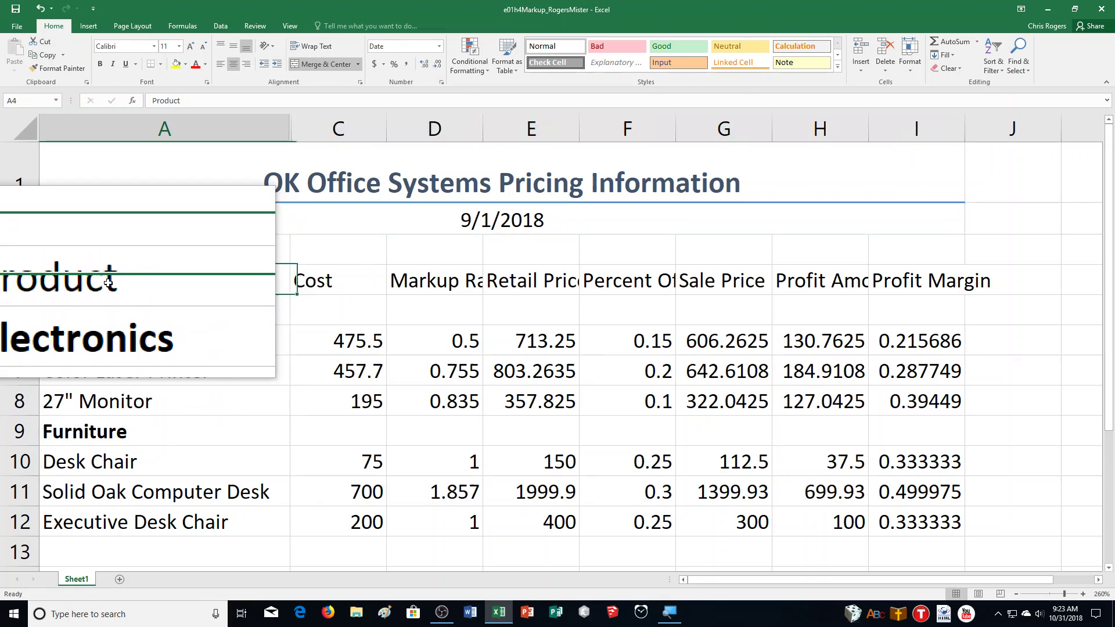
drag(340, 280, 920, 272)
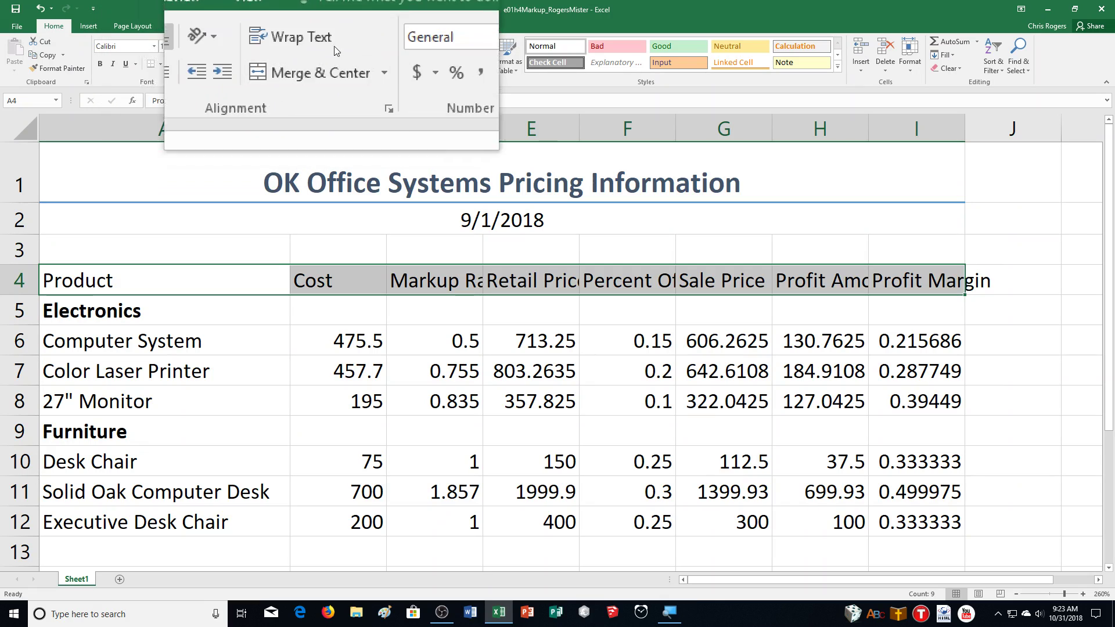
click(315, 50)
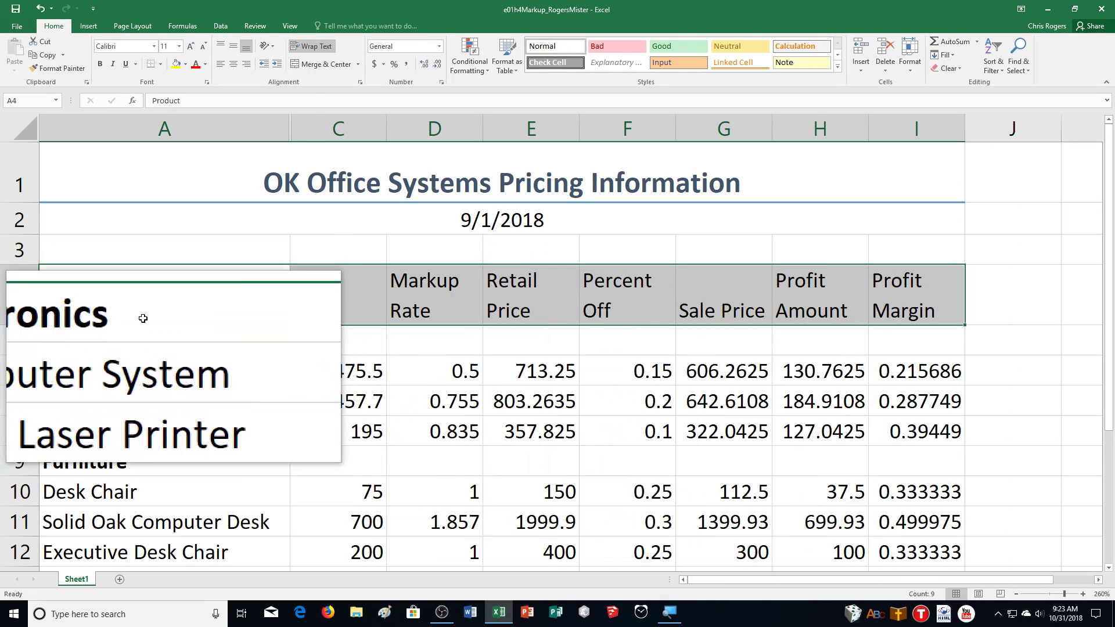
click(149, 169)
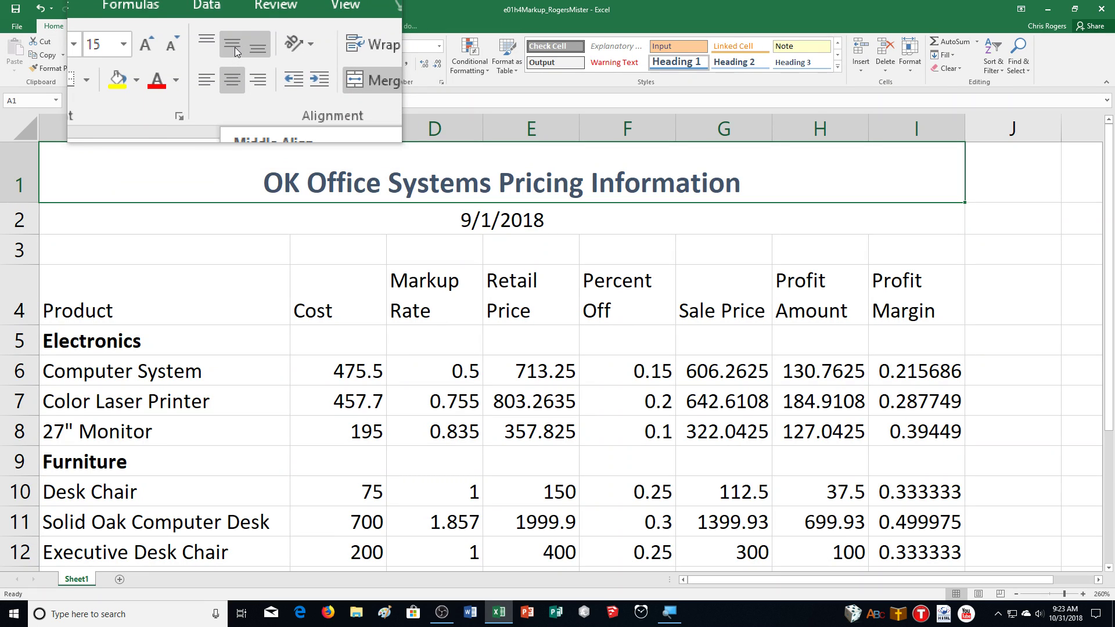
click(235, 47)
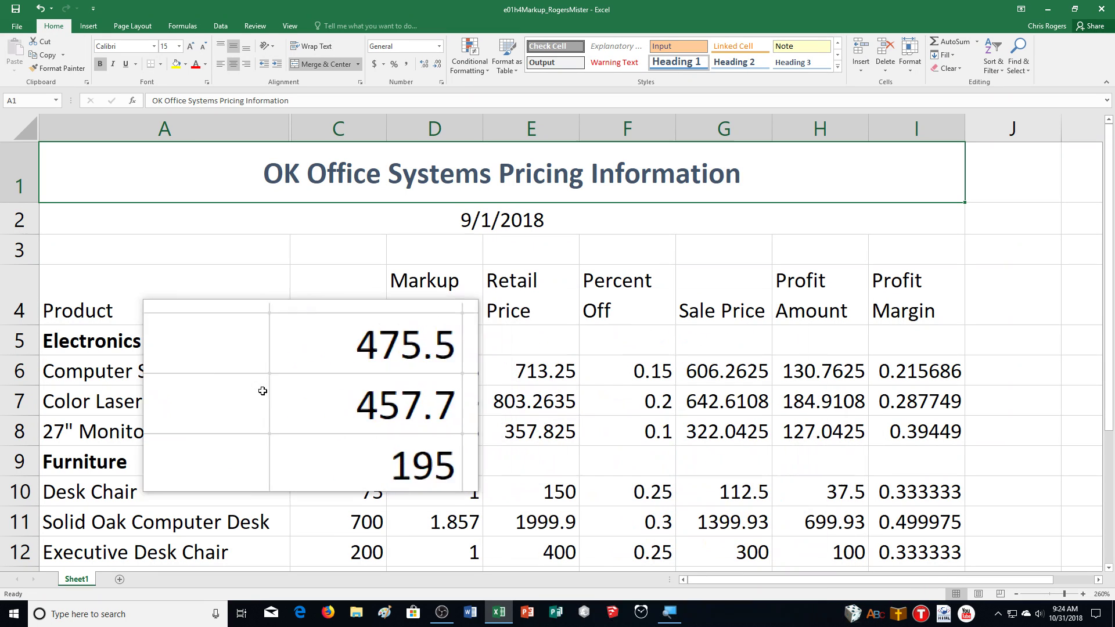
Indent the three electronics product names in A6:A8 by two levels
click(70, 383)
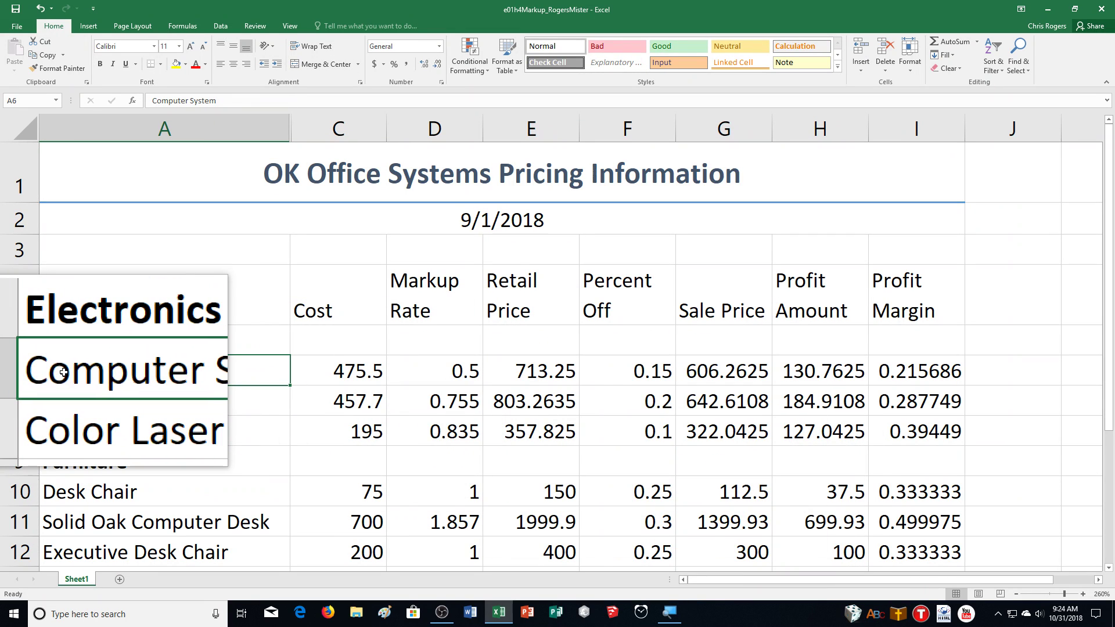
drag(63, 383, 67, 431)
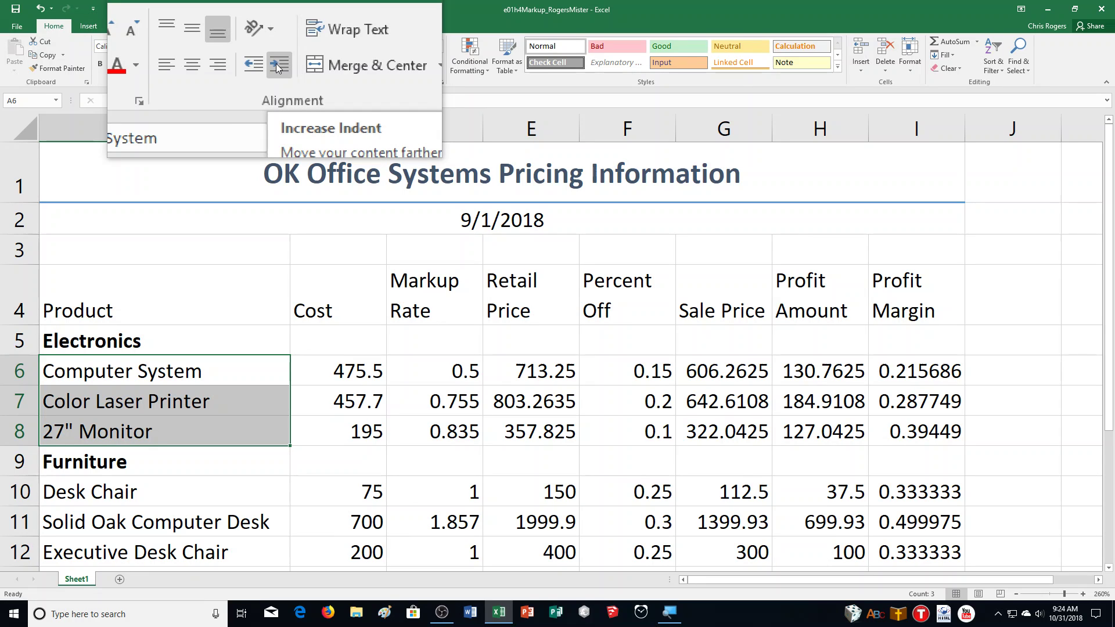
click(277, 65)
click(277, 65)
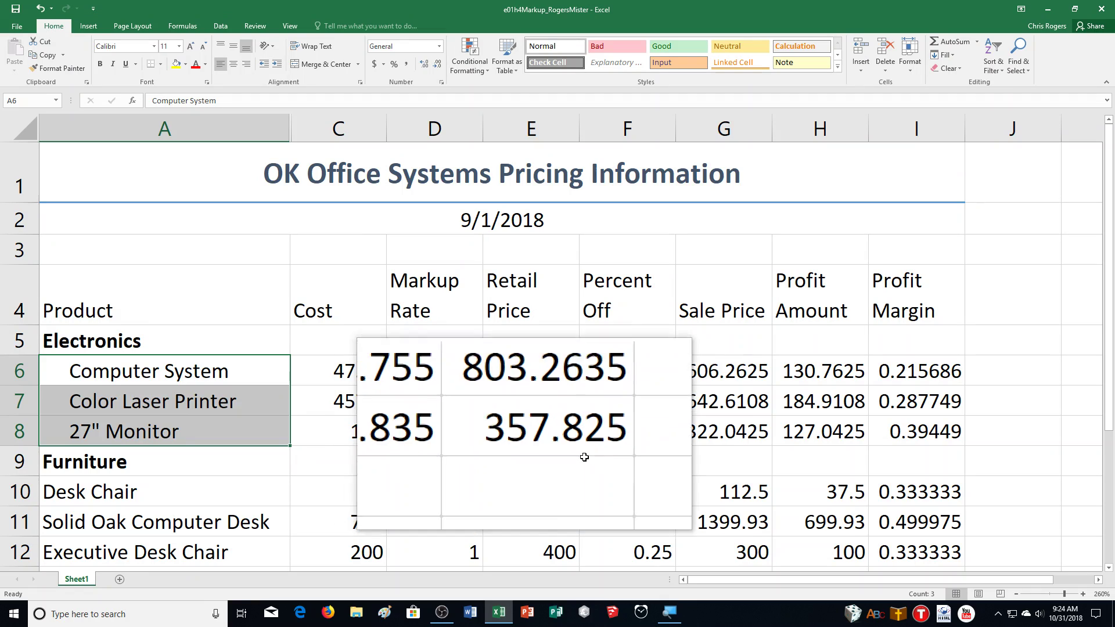
Set the width of column A to 26
click(130, 193)
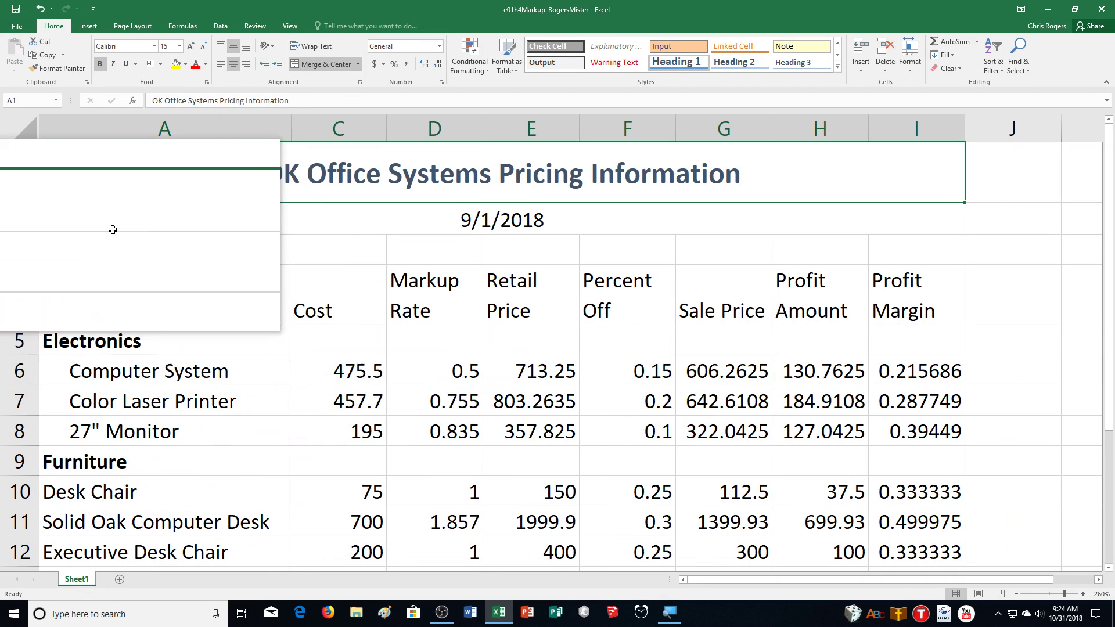
click(153, 128)
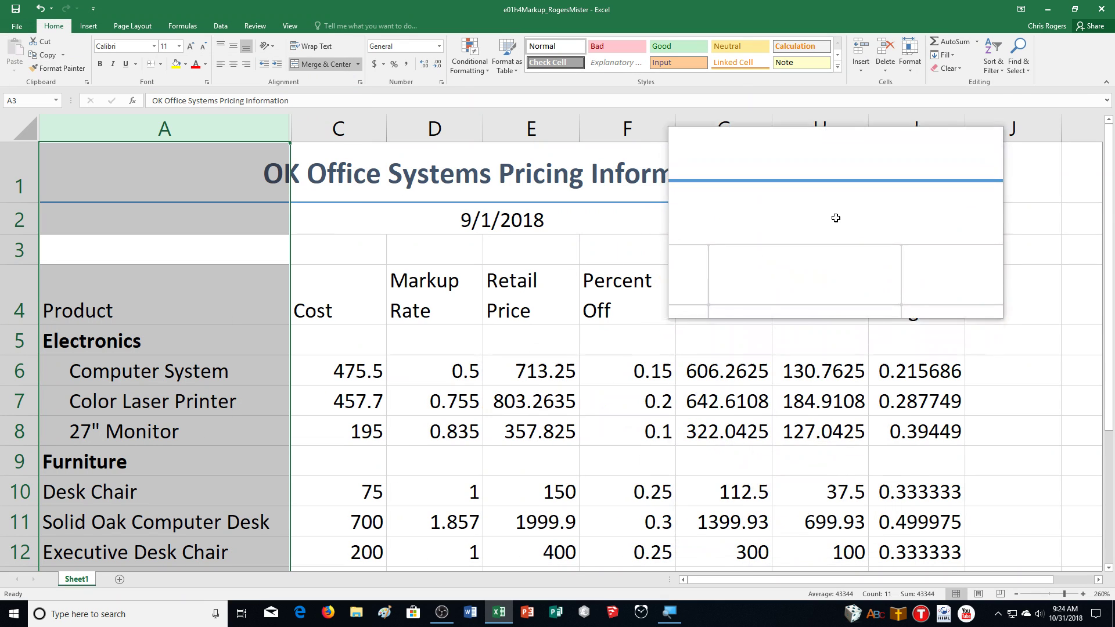
click(908, 66)
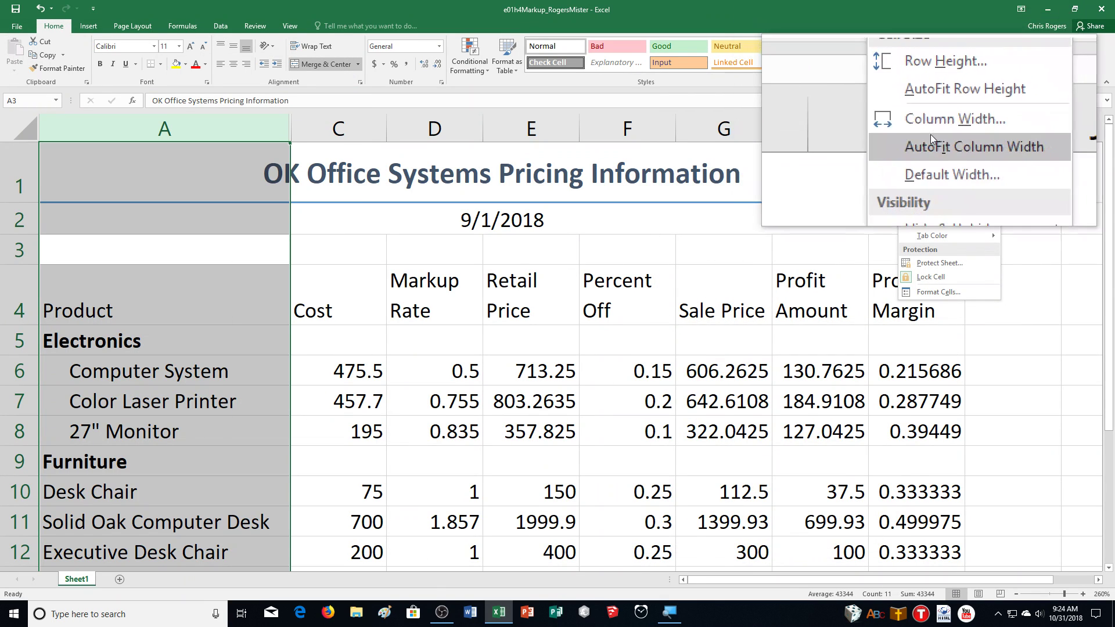
click(931, 128)
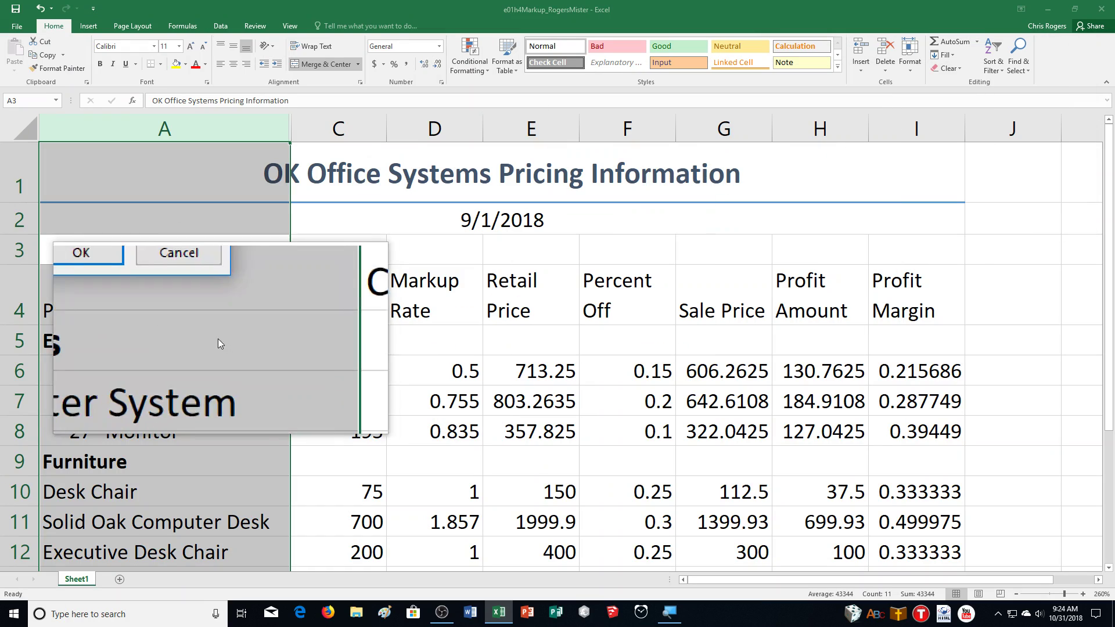
text(23)
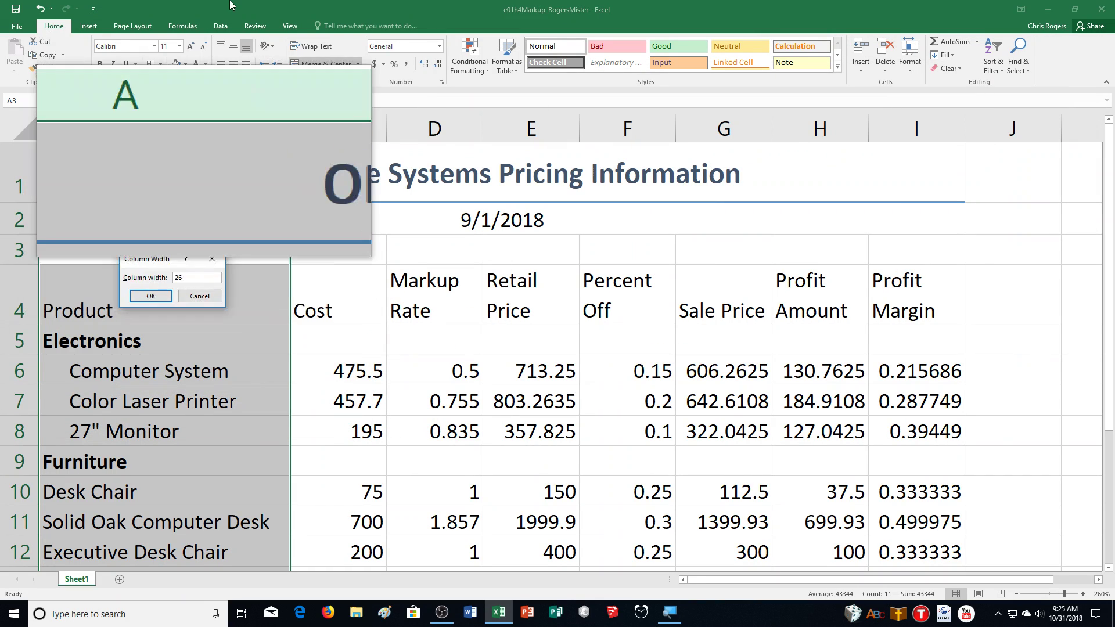
click(136, 295)
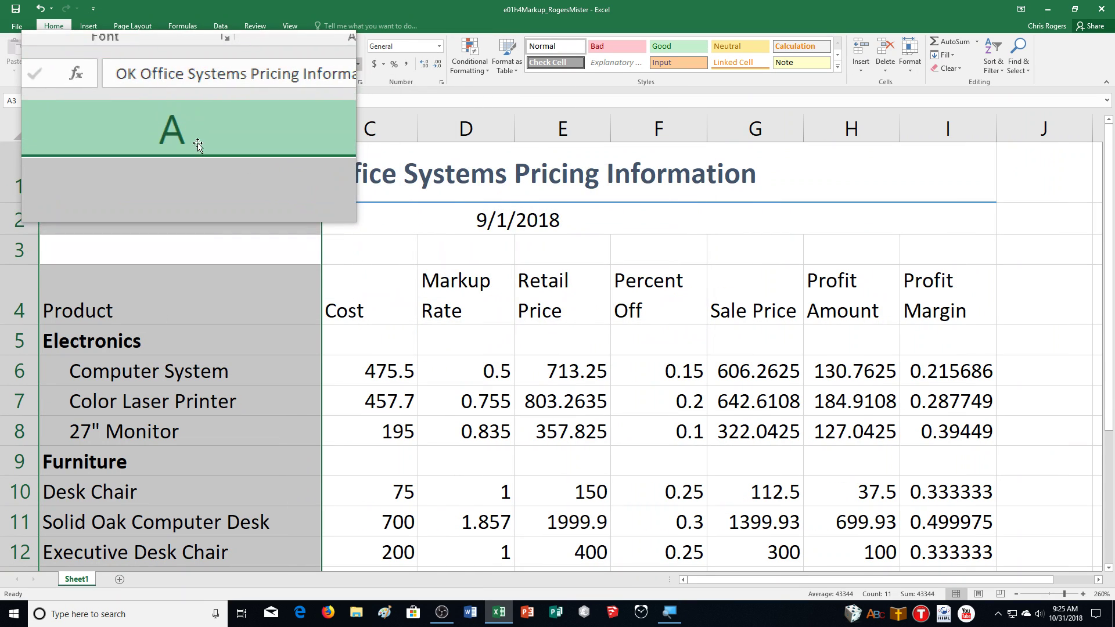
click(918, 66)
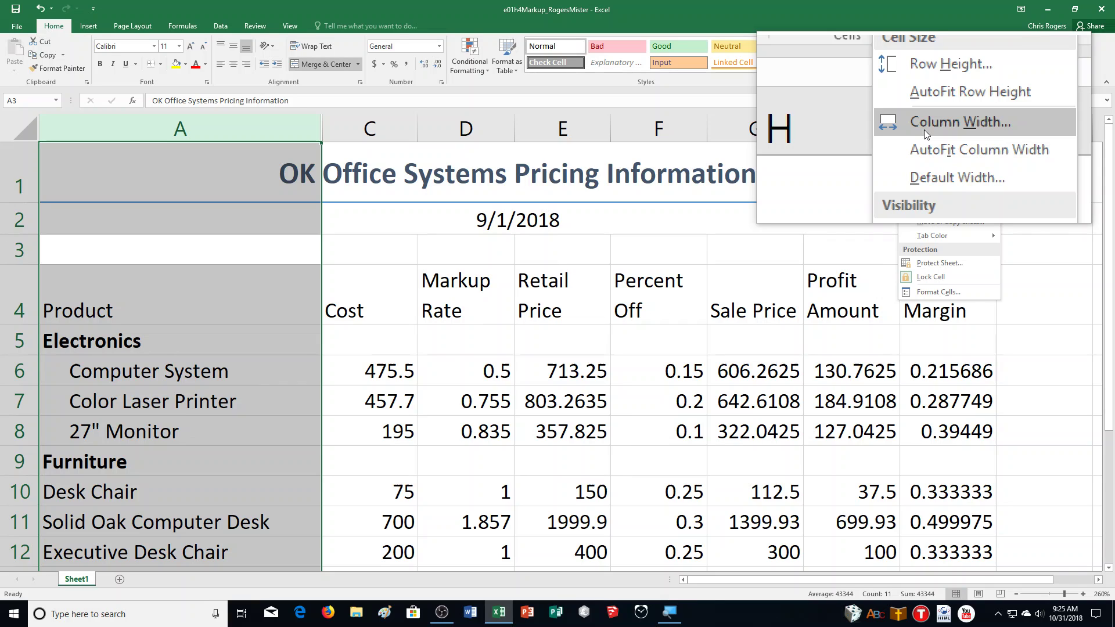
key(Escape)
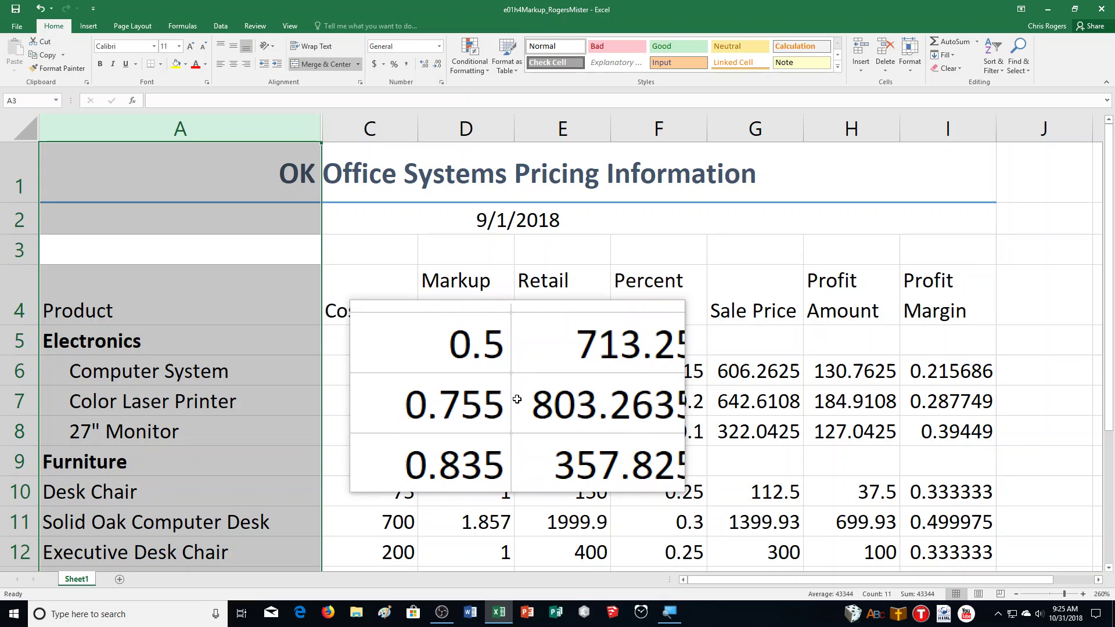
Apply the Blue, Accent 1, Lighter 80% font color to the column headings in A4:I4
click(564, 456)
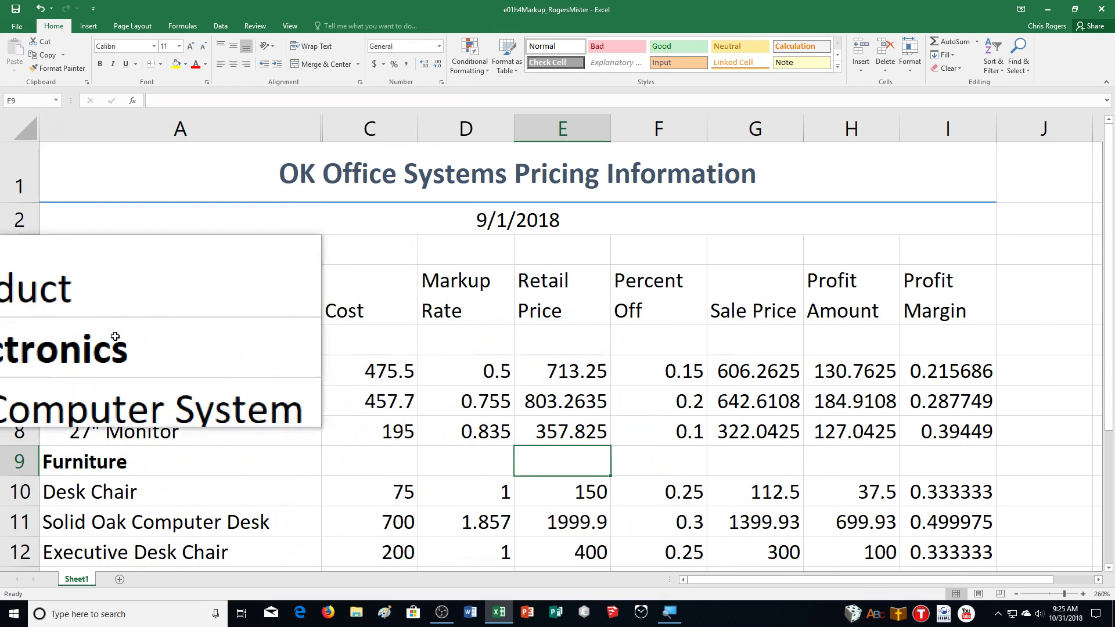
click(59, 300)
drag(59, 308, 974, 306)
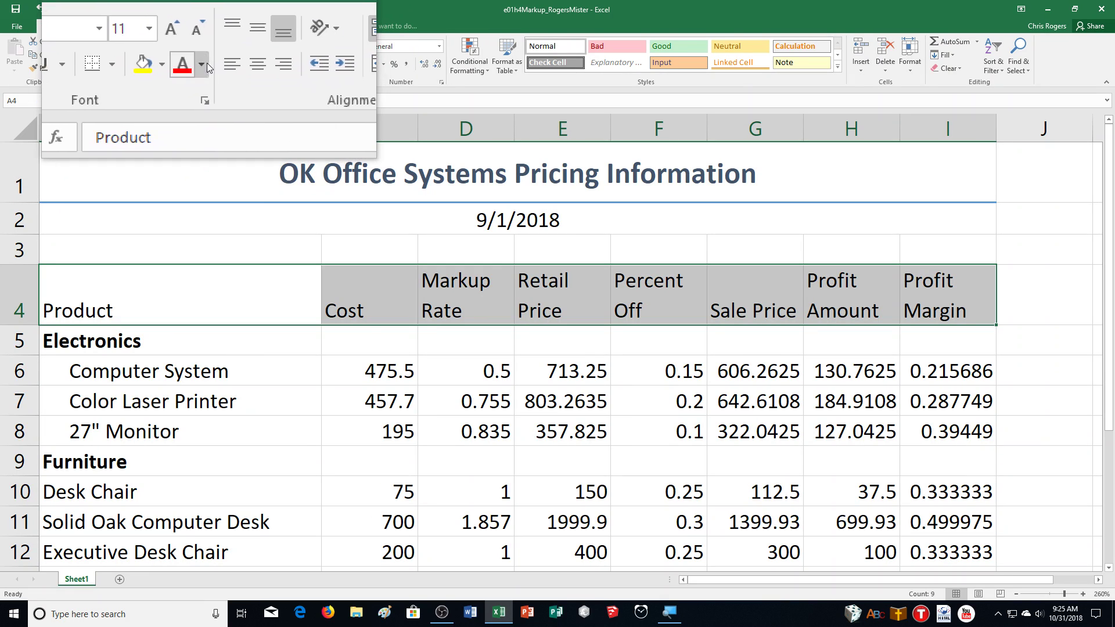
click(207, 62)
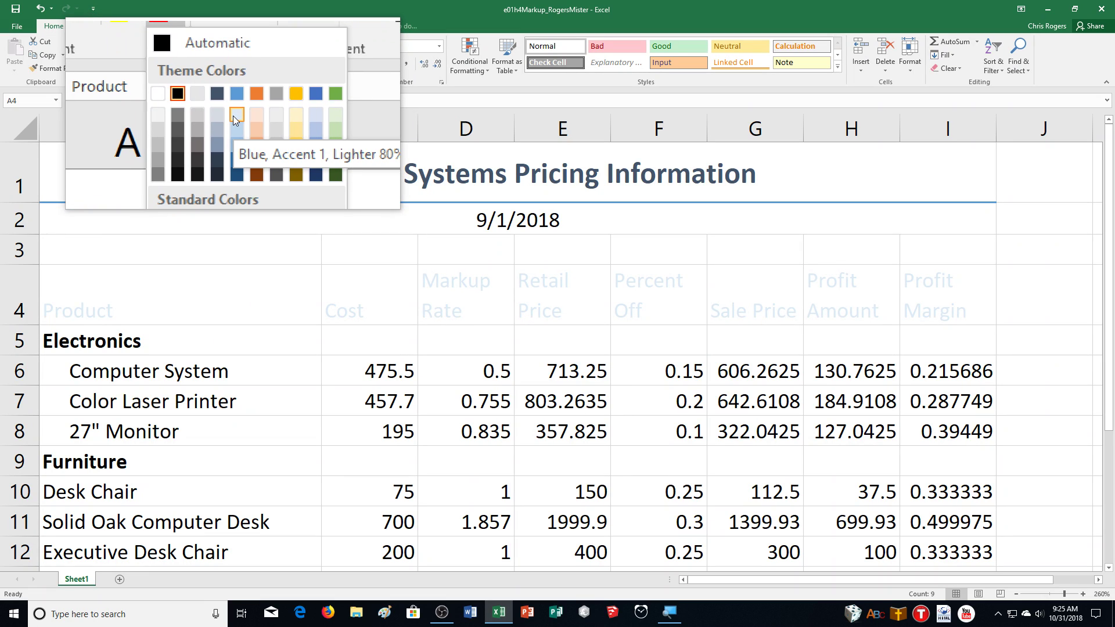
click(235, 116)
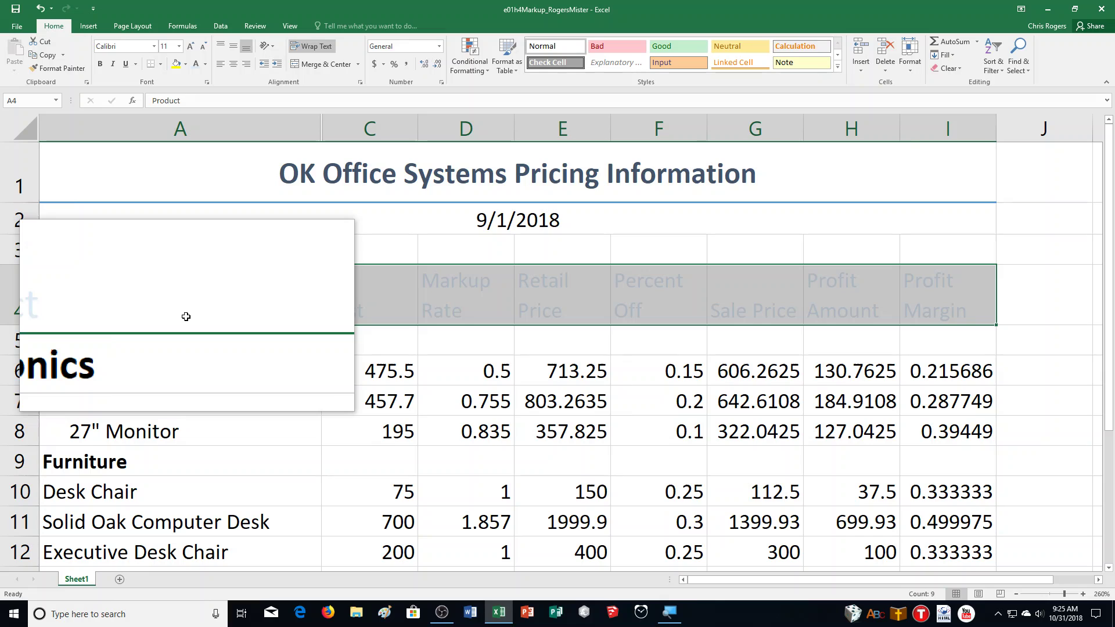
click(186, 316)
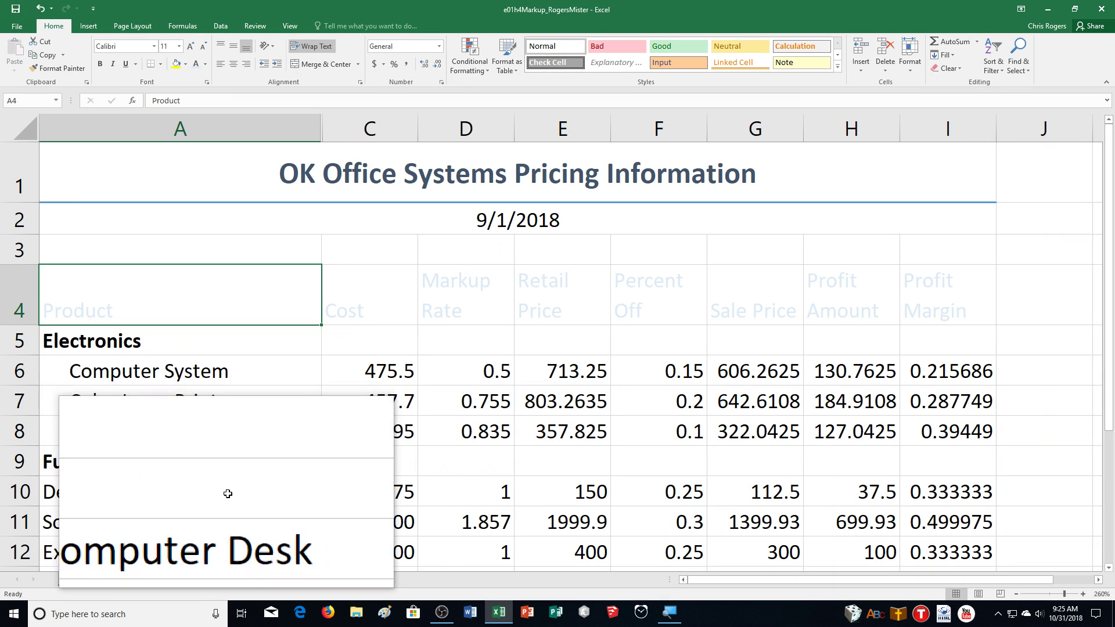
Apply a thick outside border around the Percent Off and Sale Price range F4:G12
click(658, 279)
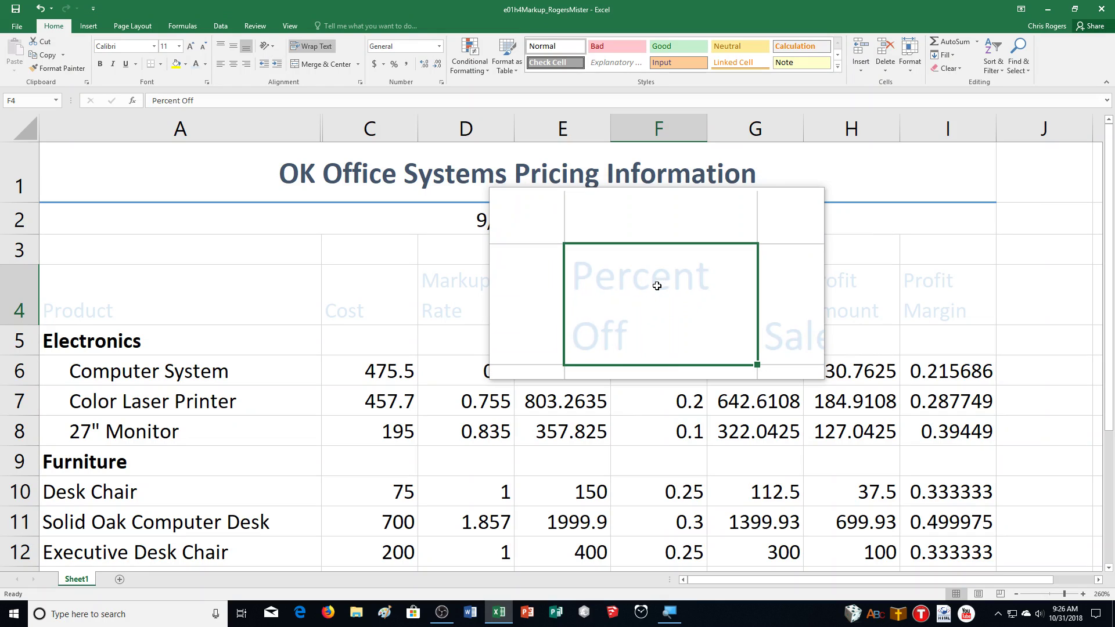
drag(657, 286, 748, 552)
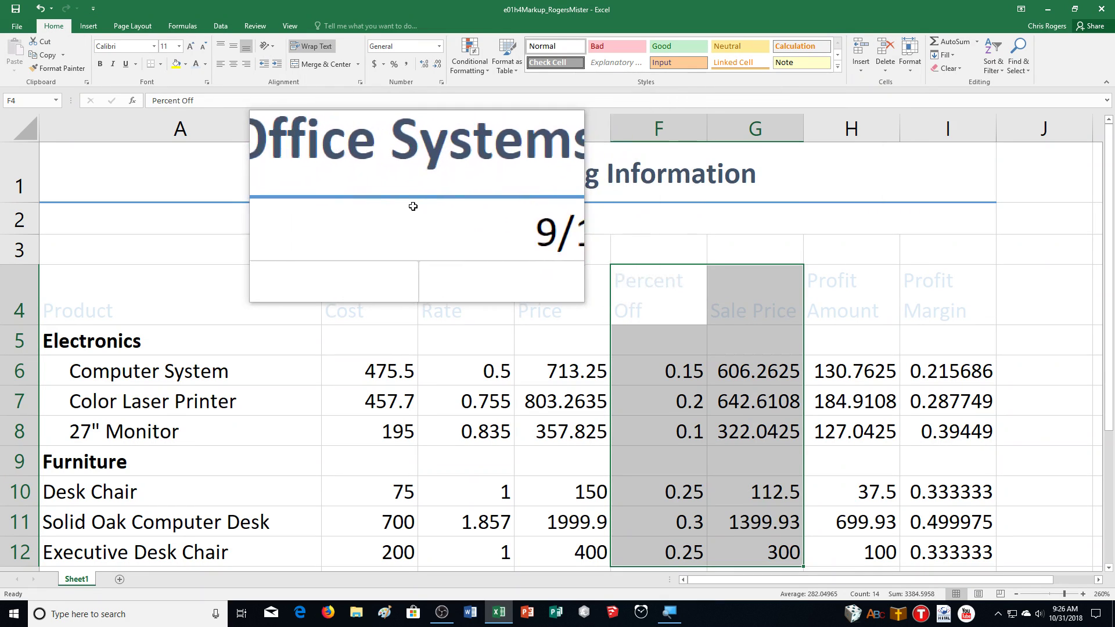
click(160, 62)
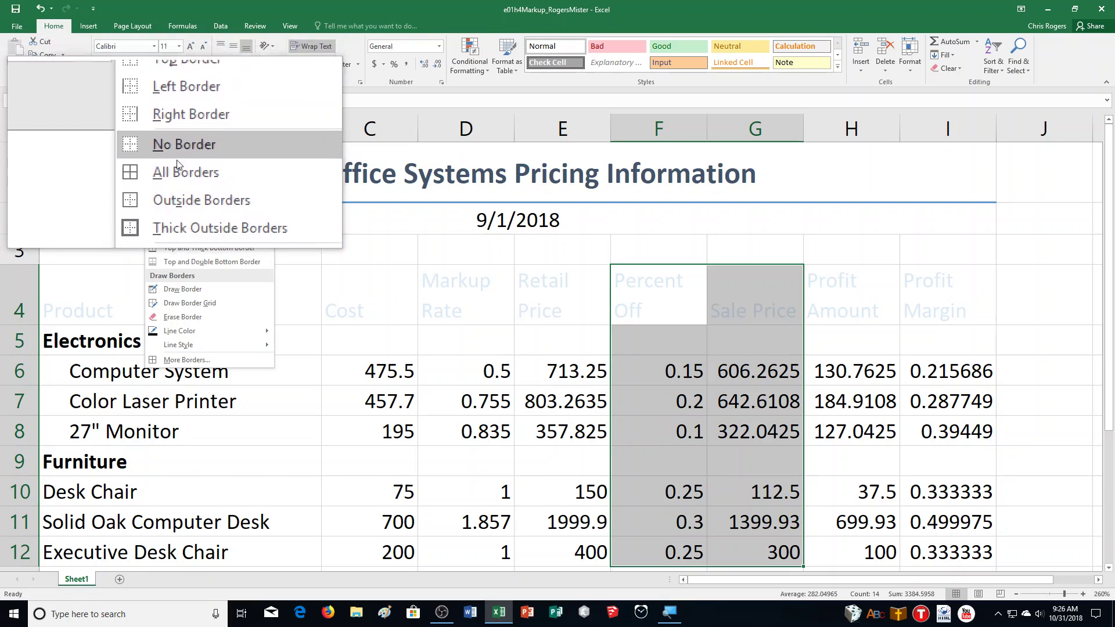
click(179, 191)
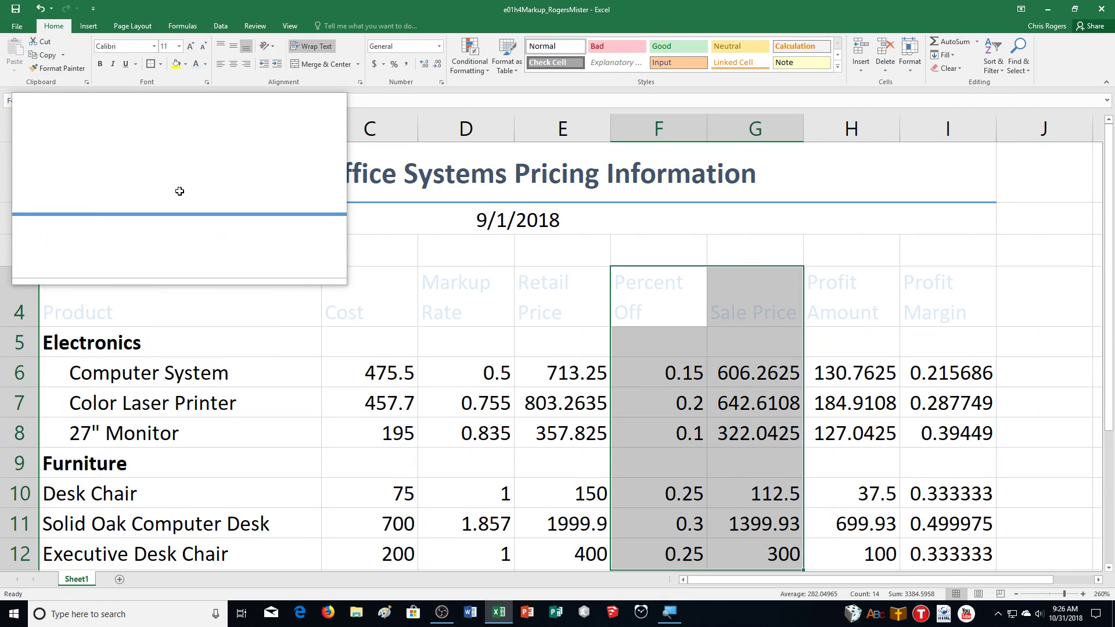
click(161, 64)
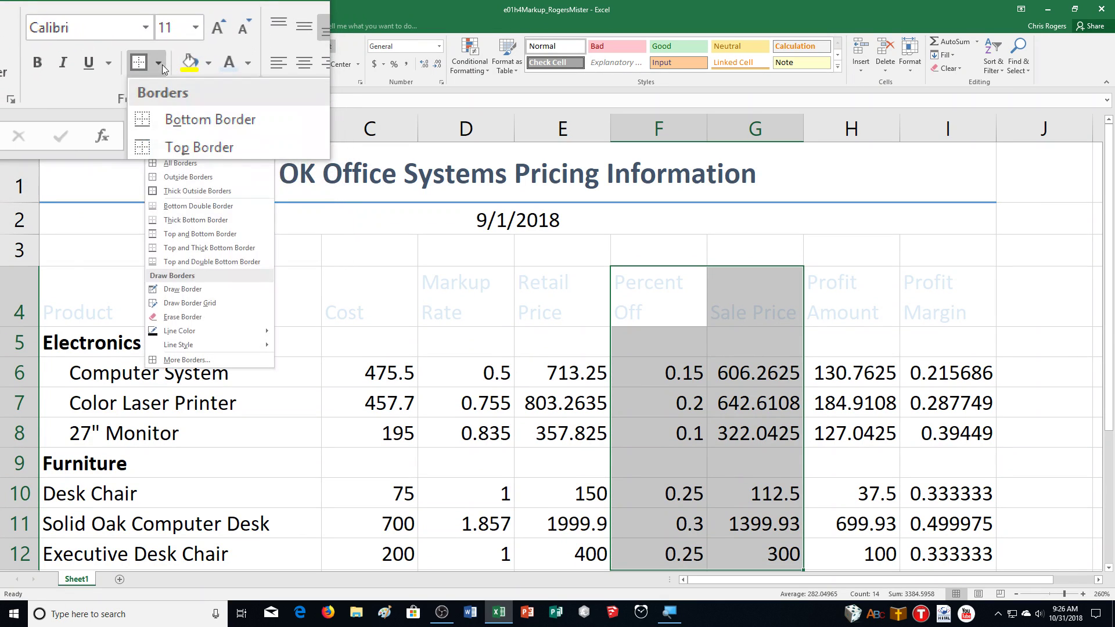
click(180, 163)
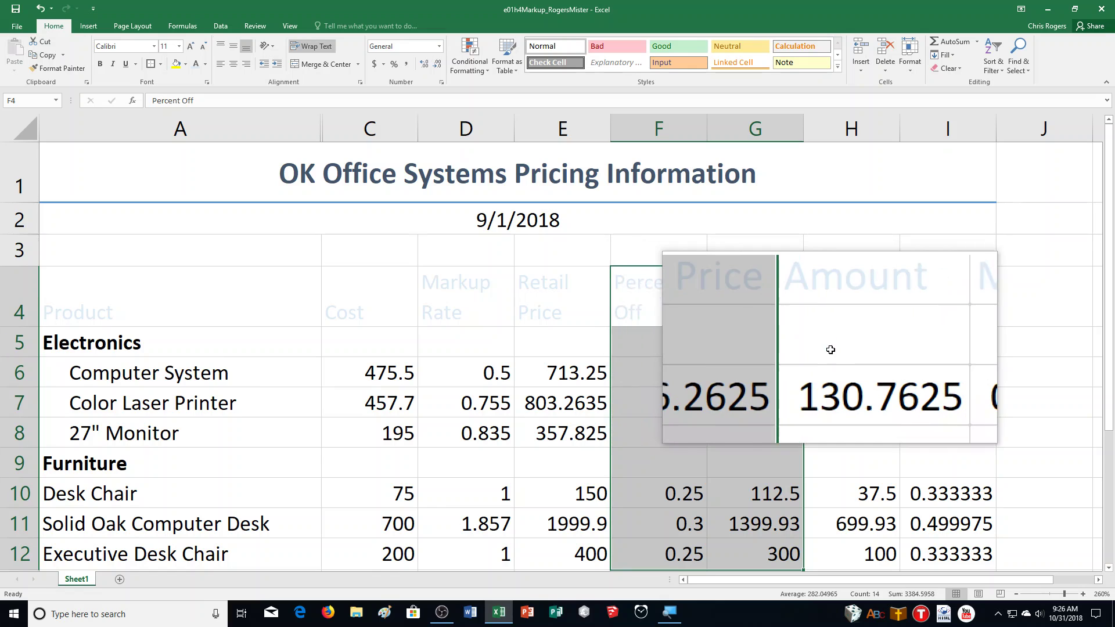
click(883, 433)
scroll(955, 427, down, 2)
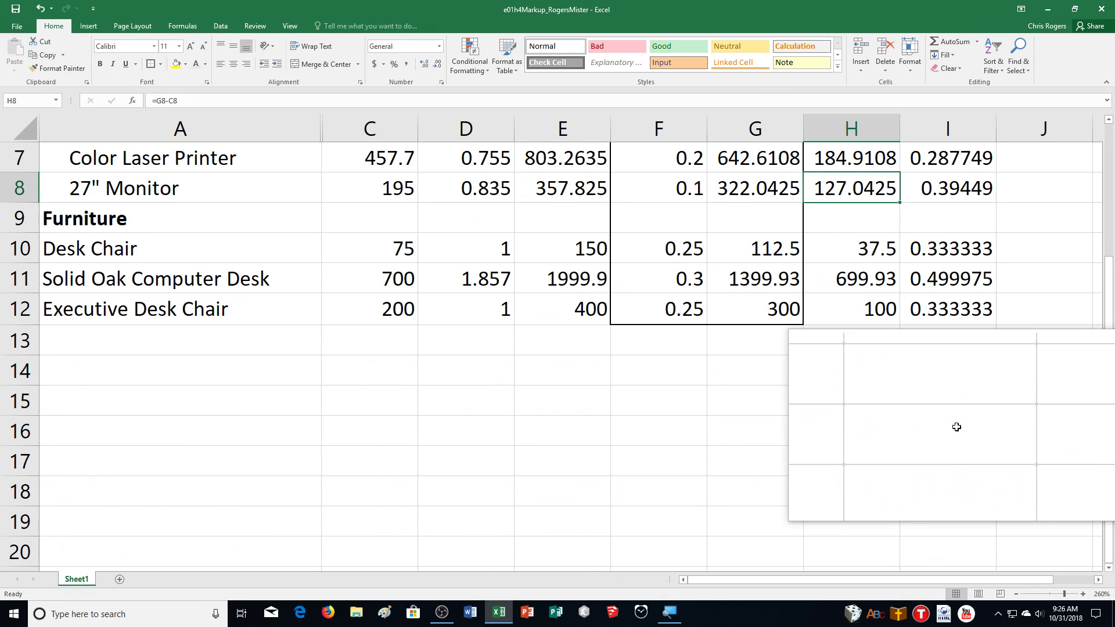
scroll(956, 426, up, 2)
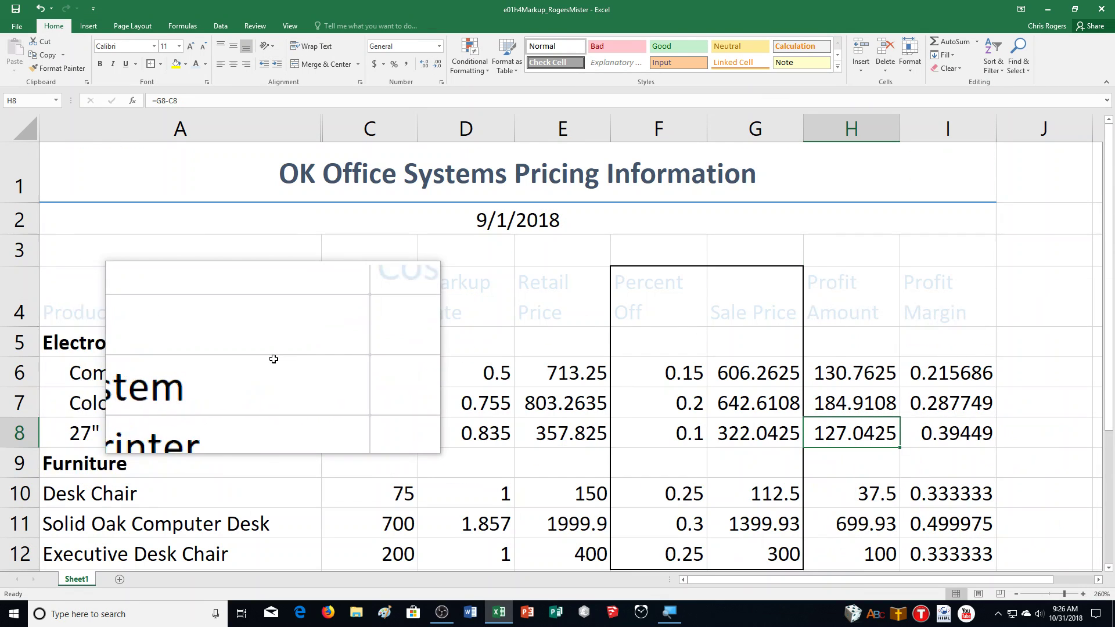
scroll(273, 359, down, 1)
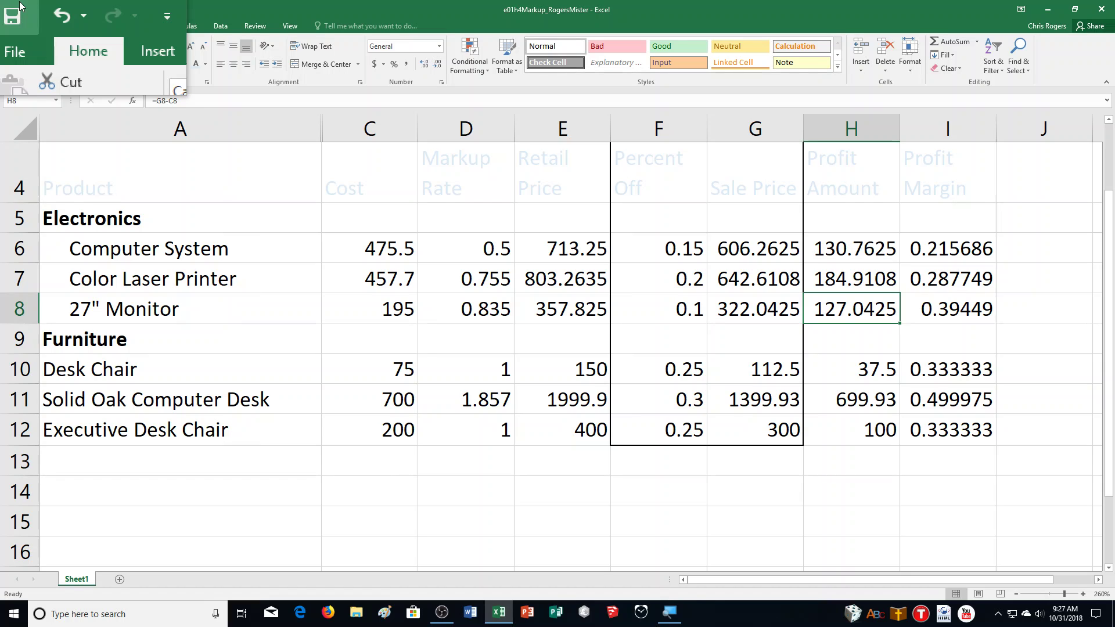
scroll(503, 365, up, 1)
Apply the Accounting number format to the nonadjacent ranges C6:C12, E6:E12 and G6:H12
click(386, 361)
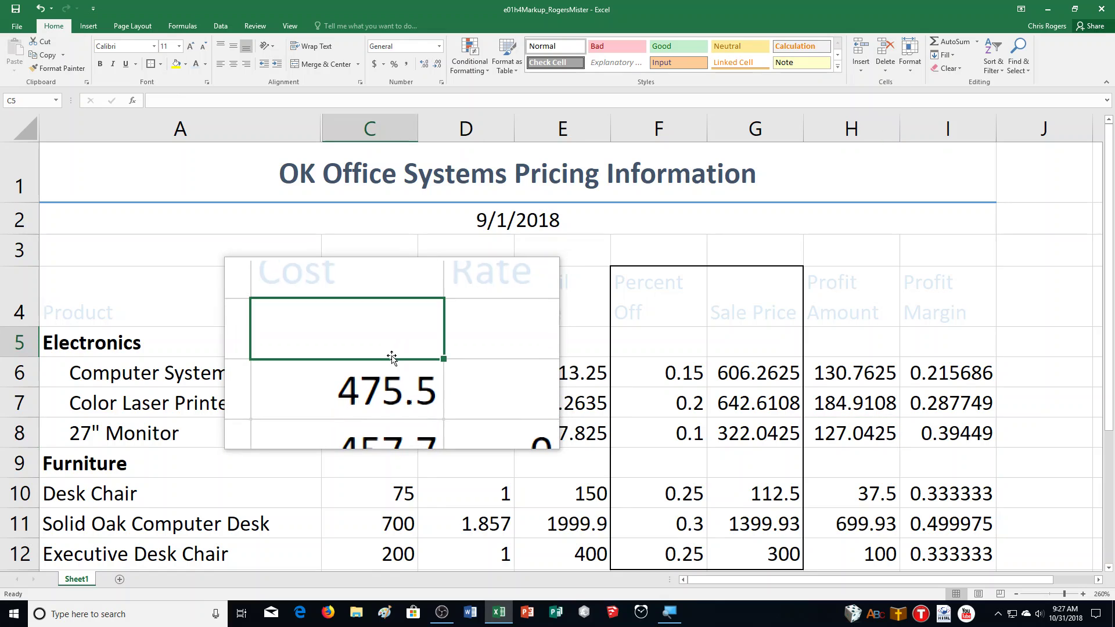
drag(386, 369, 375, 545)
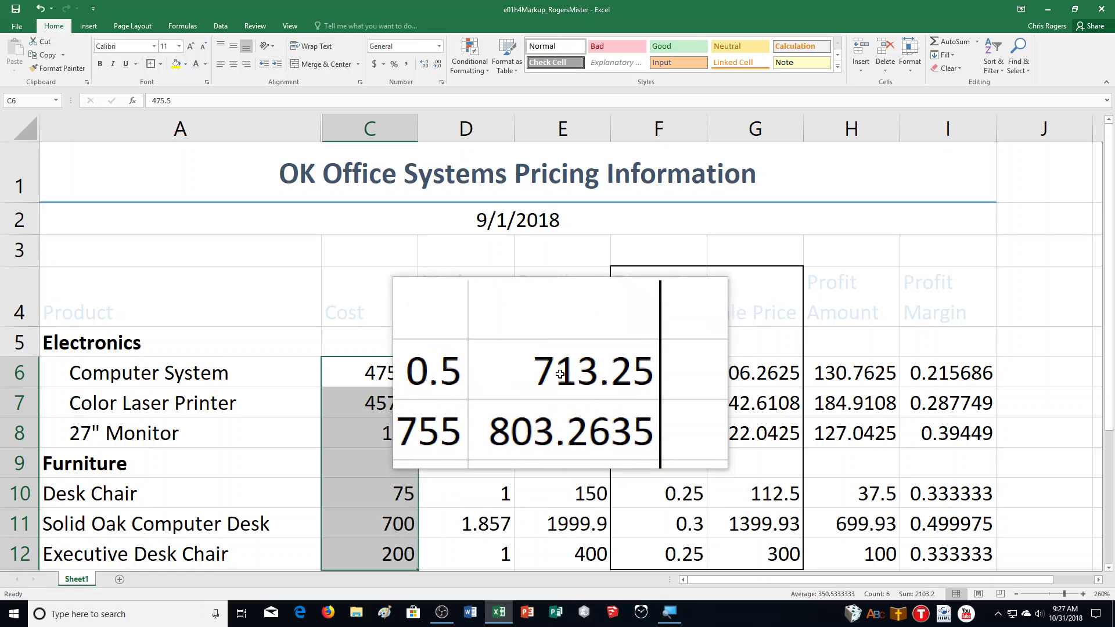
drag(560, 374, 560, 555)
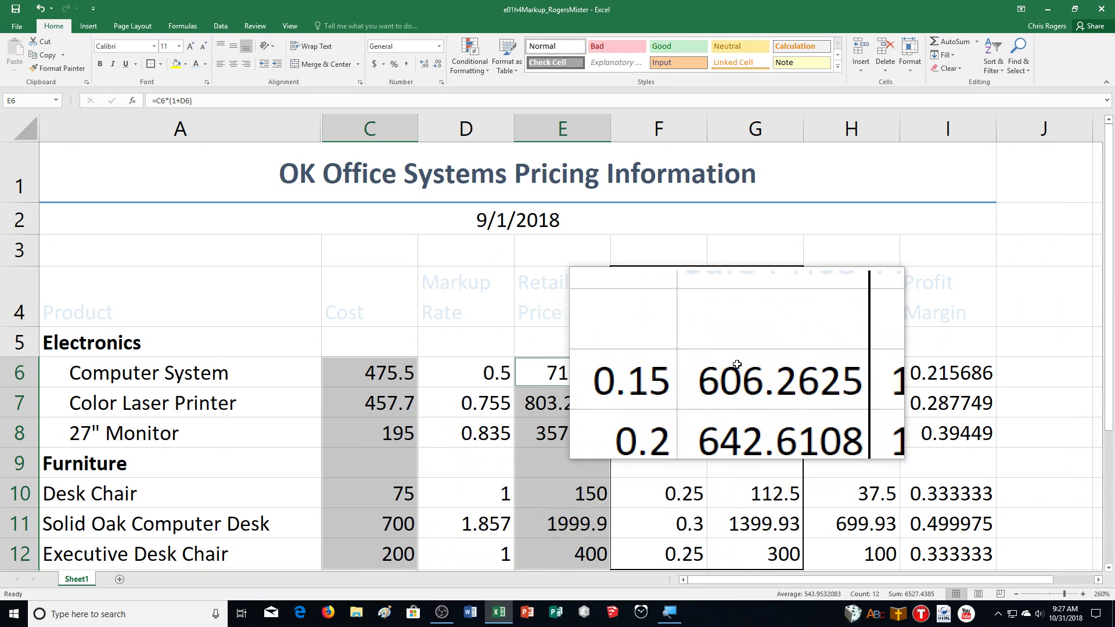
drag(737, 364, 836, 553)
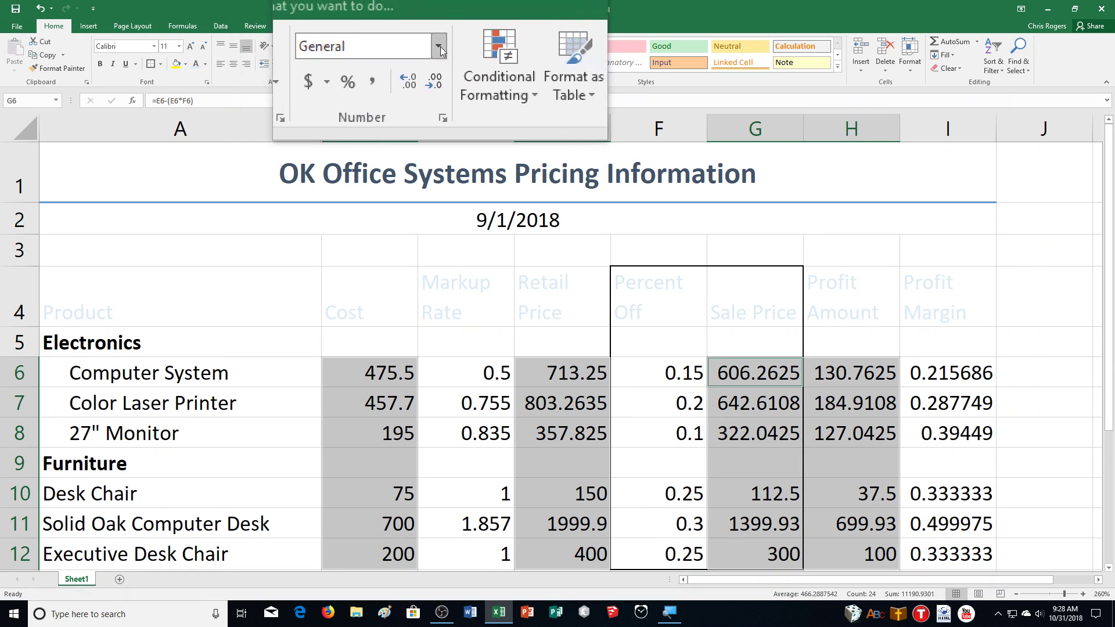
click(439, 49)
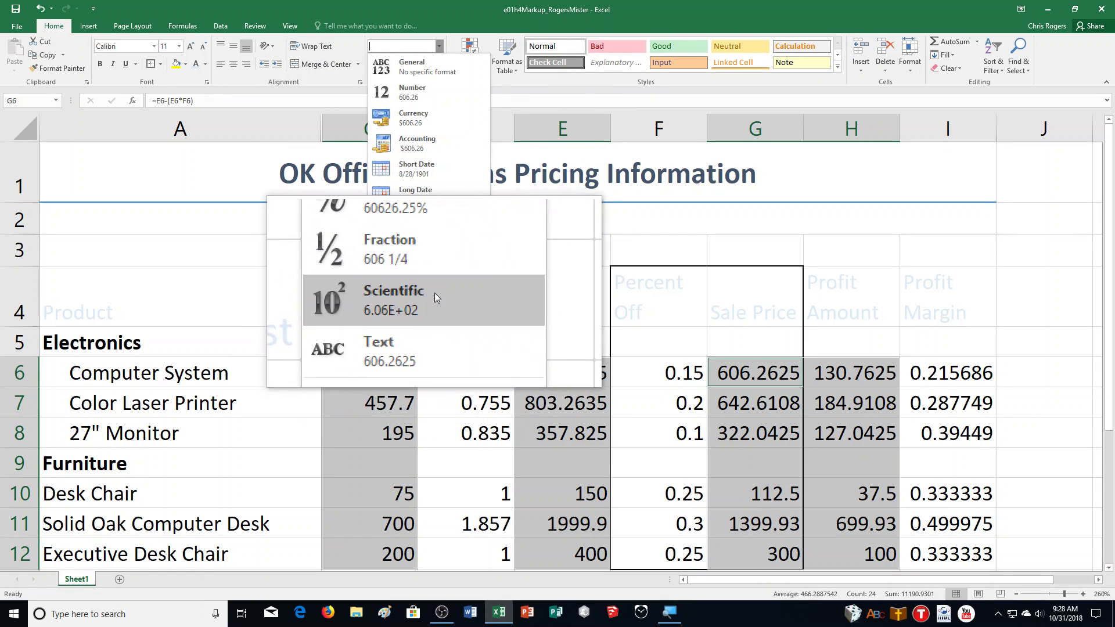
click(430, 141)
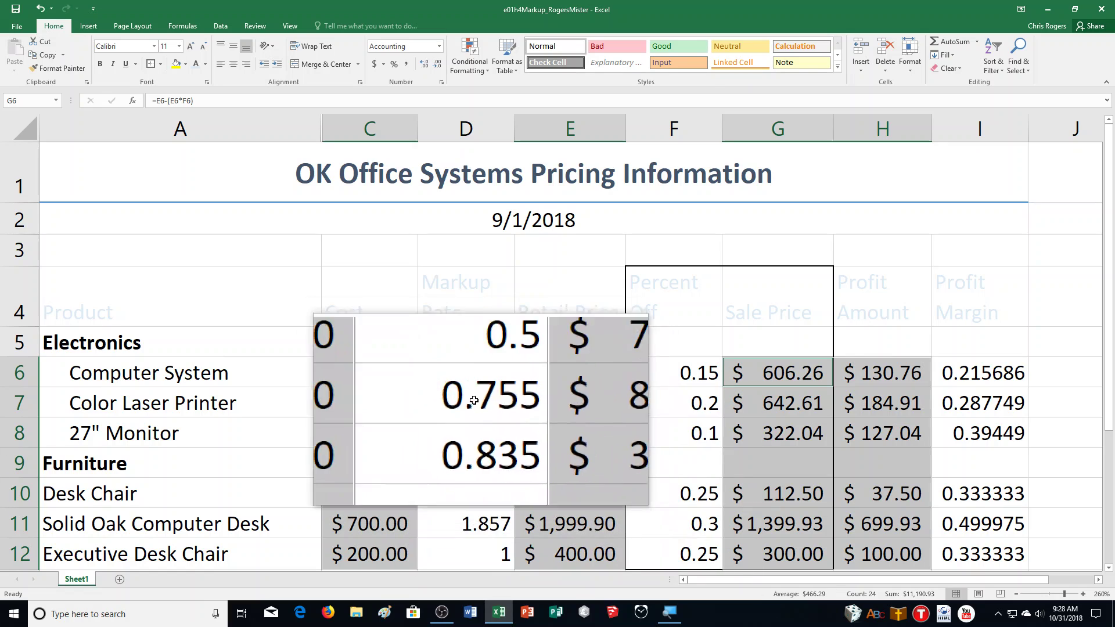
Format the markup rates in D6:D12 as percentages with one decimal place
click(473, 373)
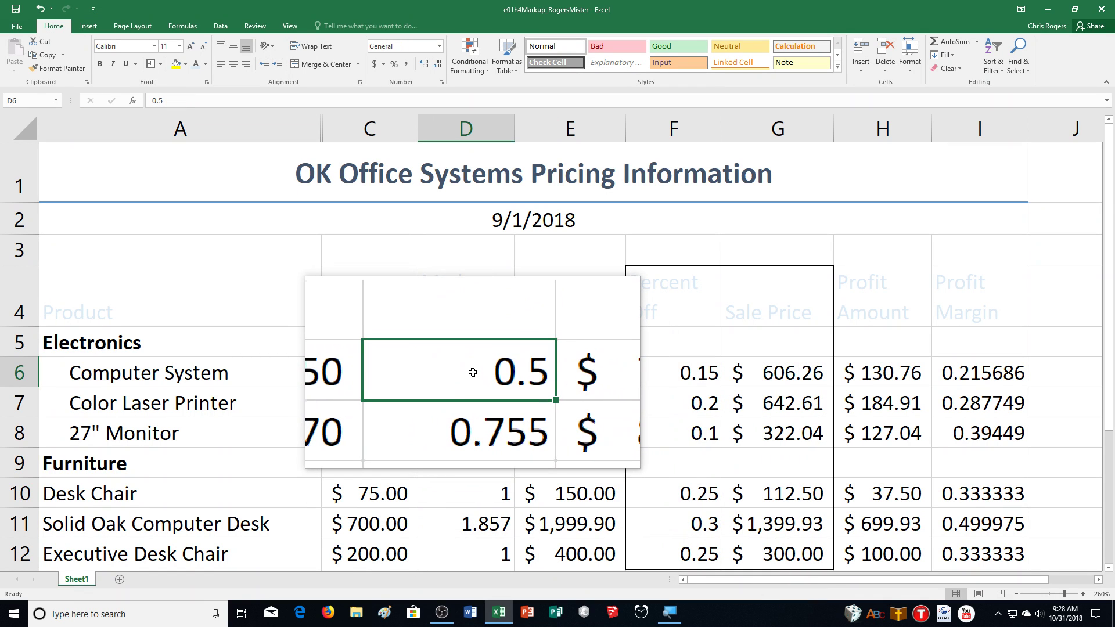
drag(472, 372, 473, 555)
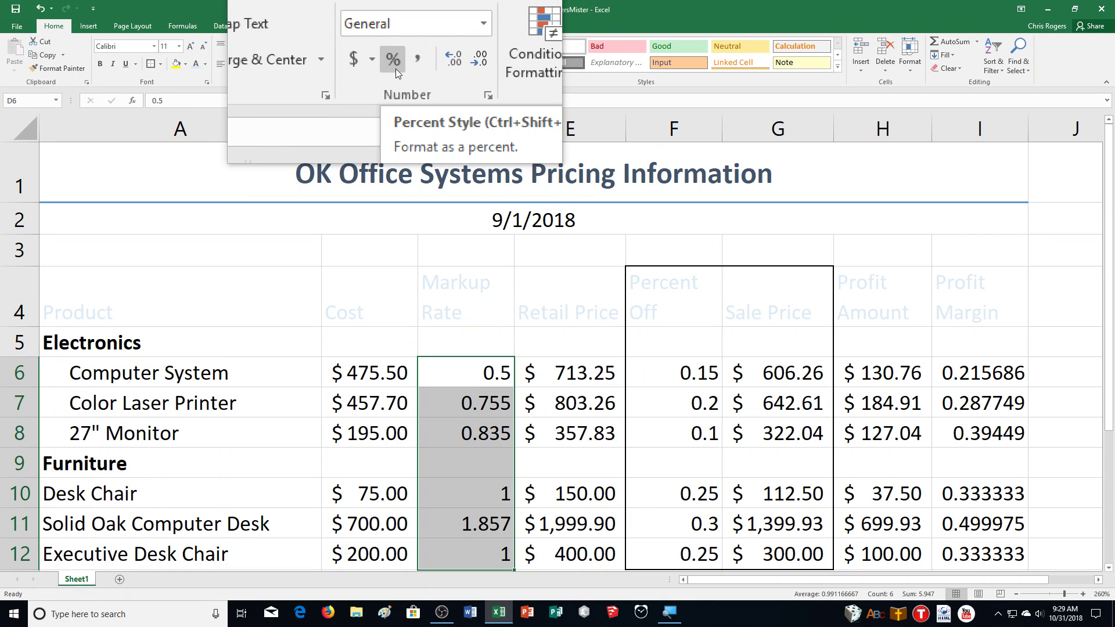
click(395, 69)
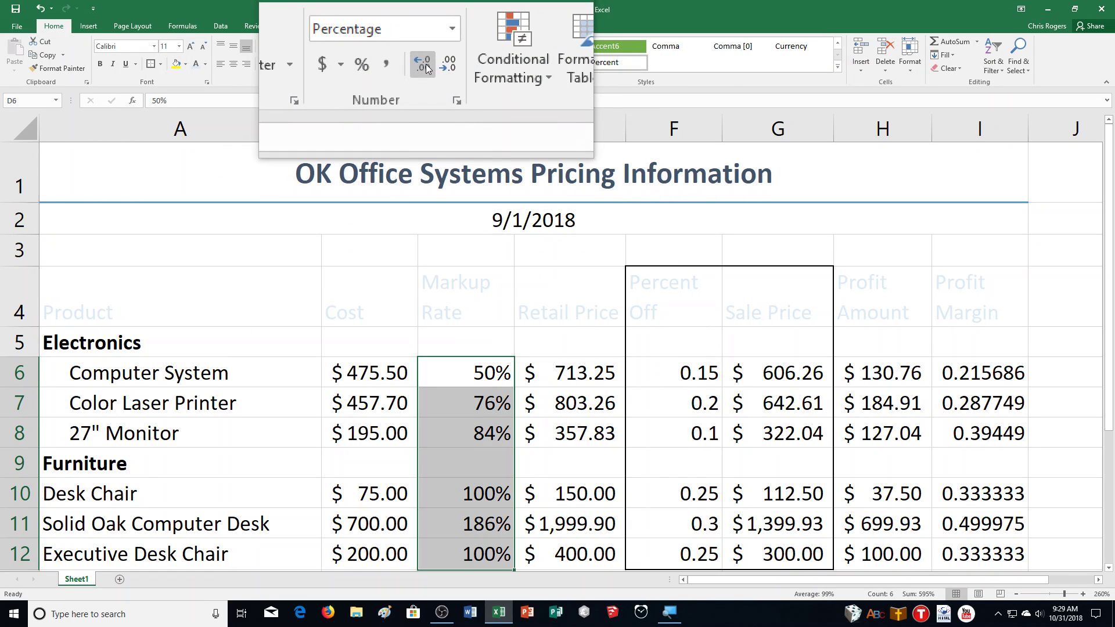
click(426, 64)
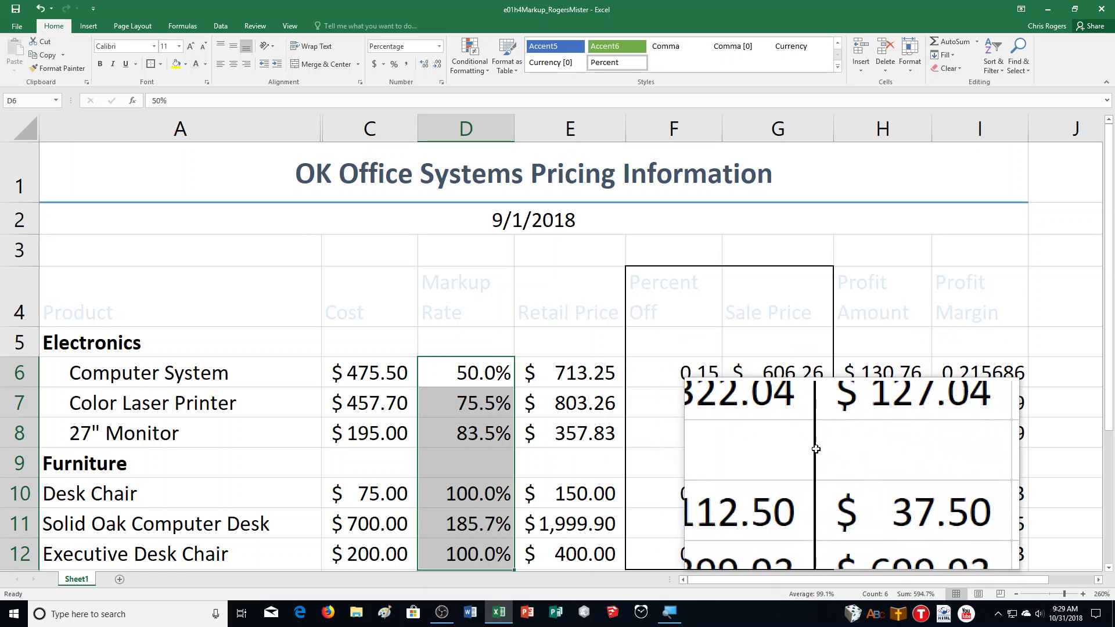
Apply Percent Style without decimals to the Percent Off values in F6:F12
click(677, 371)
drag(677, 372, 690, 545)
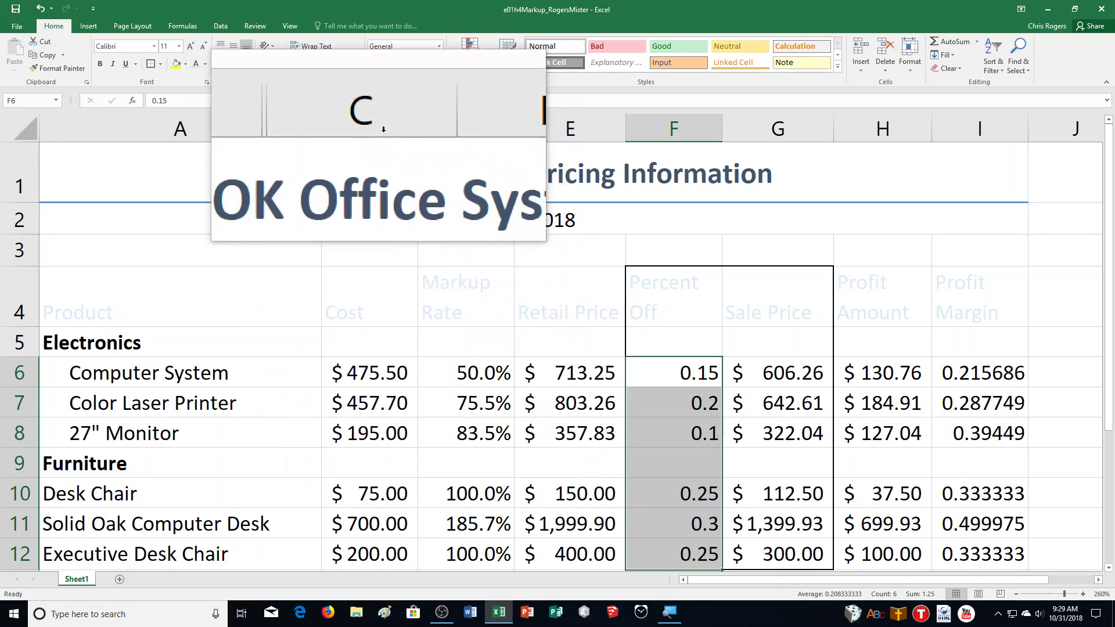
click(398, 67)
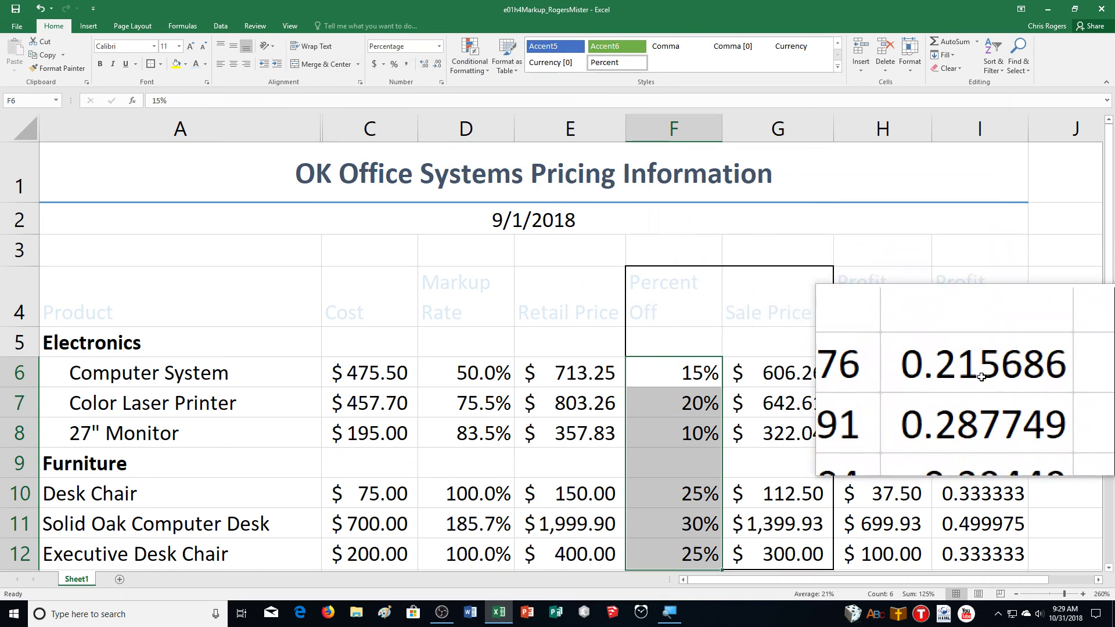
Format the profit margins in I6:I12 as percentages with one decimal place
drag(982, 378, 983, 540)
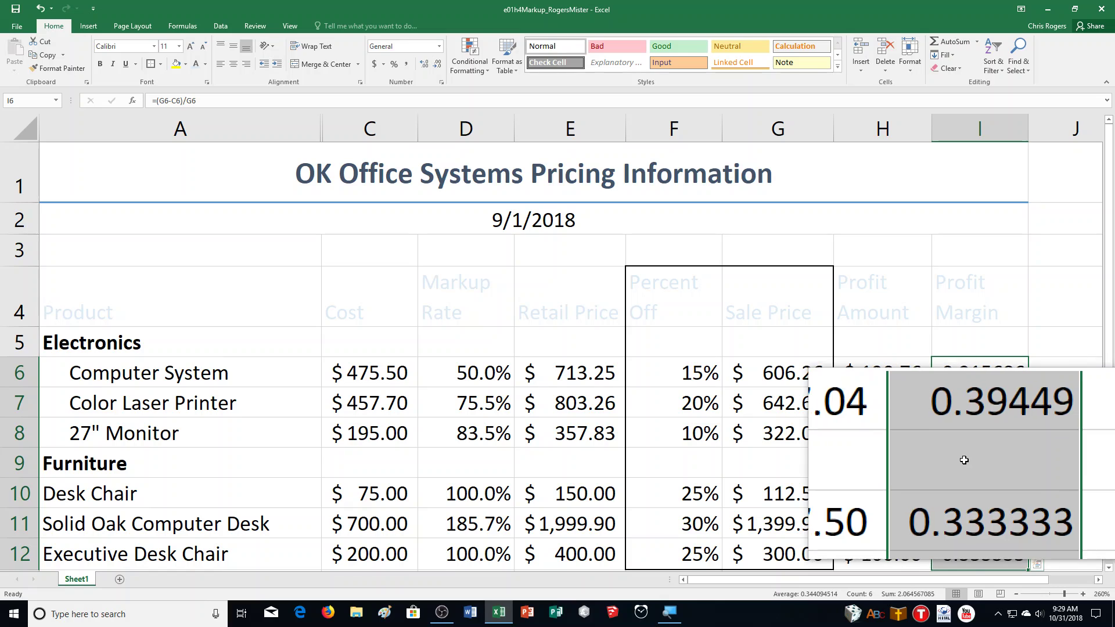
click(390, 62)
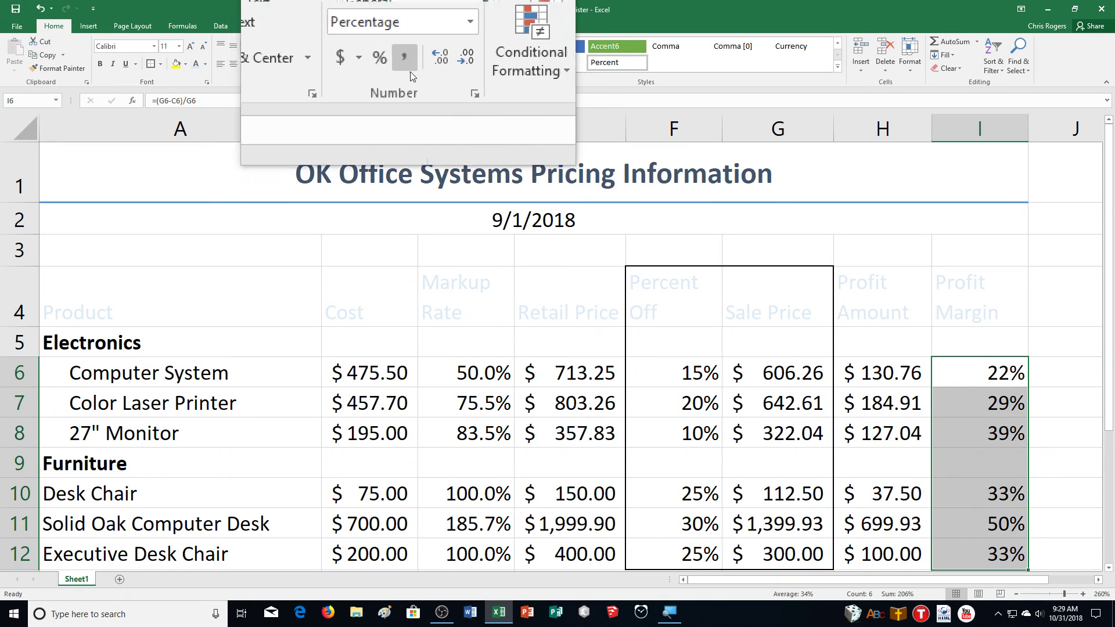
click(426, 65)
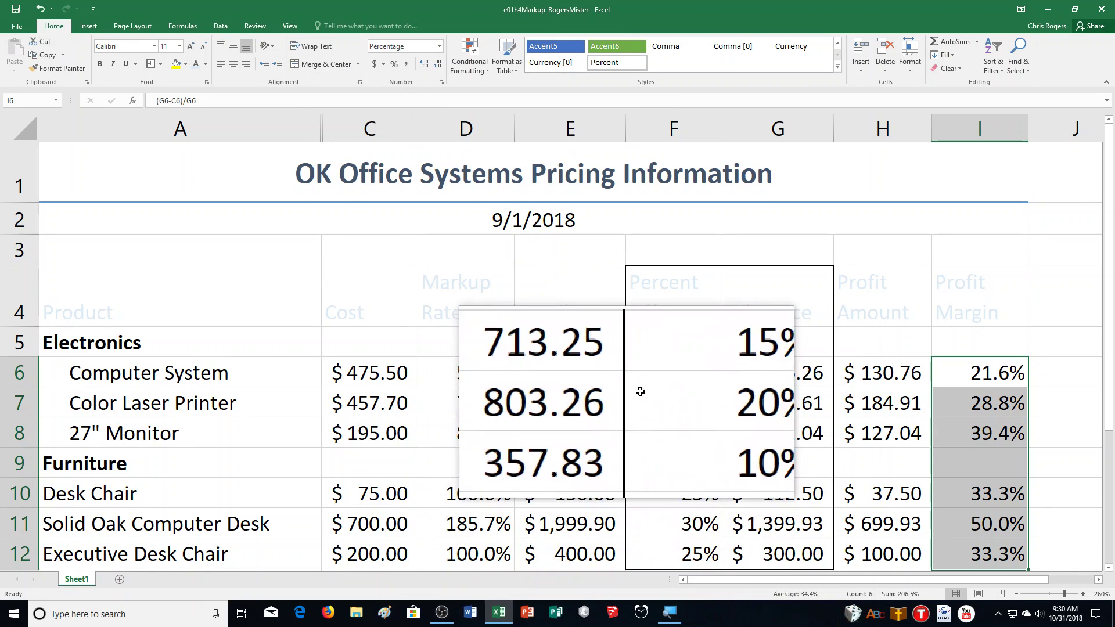
Right-align the Percent Off values in F6:F12 and indent them by two levels
click(677, 370)
drag(677, 371, 699, 555)
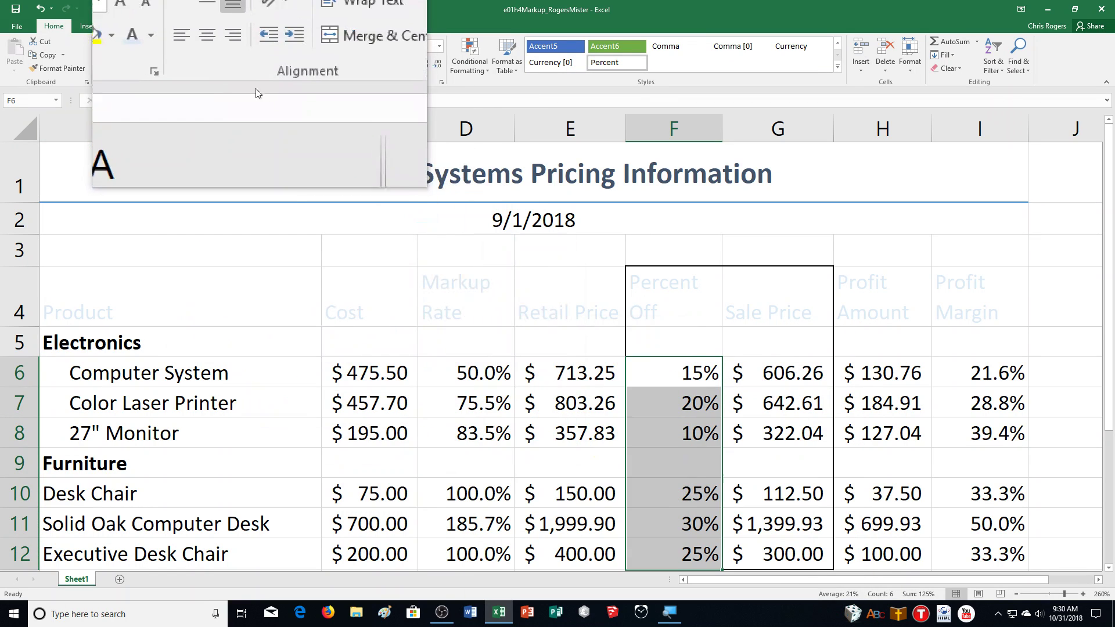
click(246, 66)
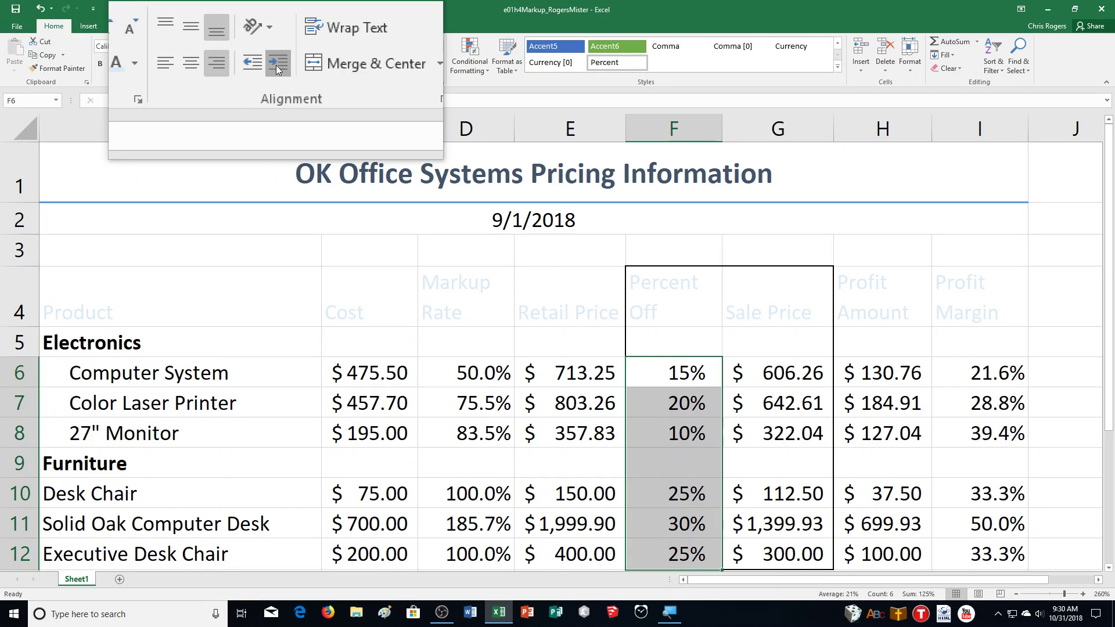
click(276, 65)
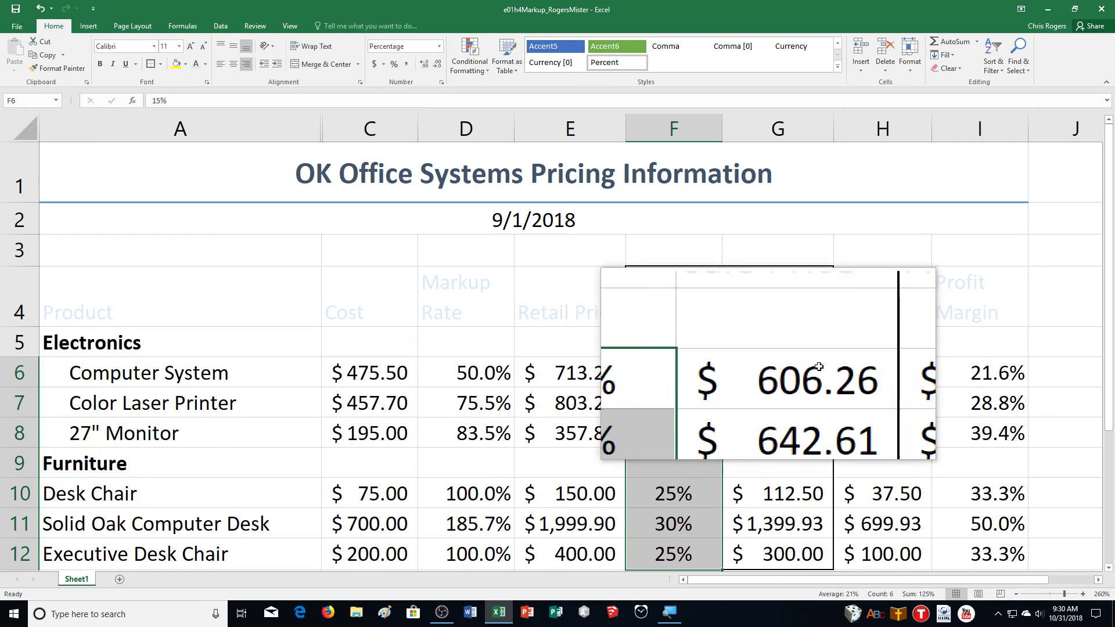
Right-align the profit margins in I6:I12 and indent them by two levels
drag(969, 376, 996, 558)
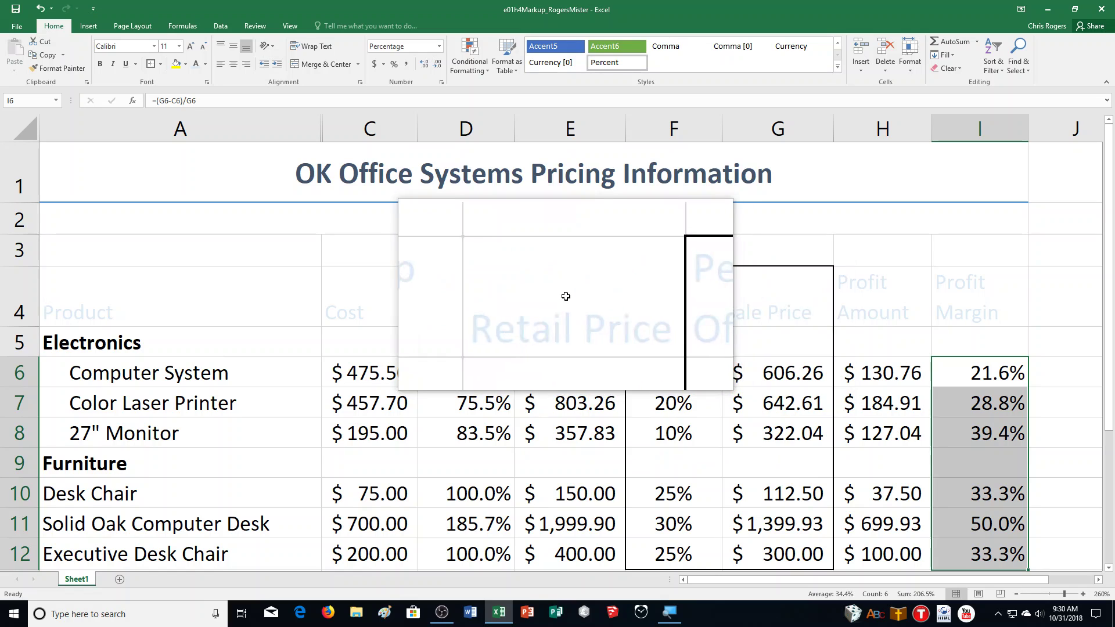
click(249, 63)
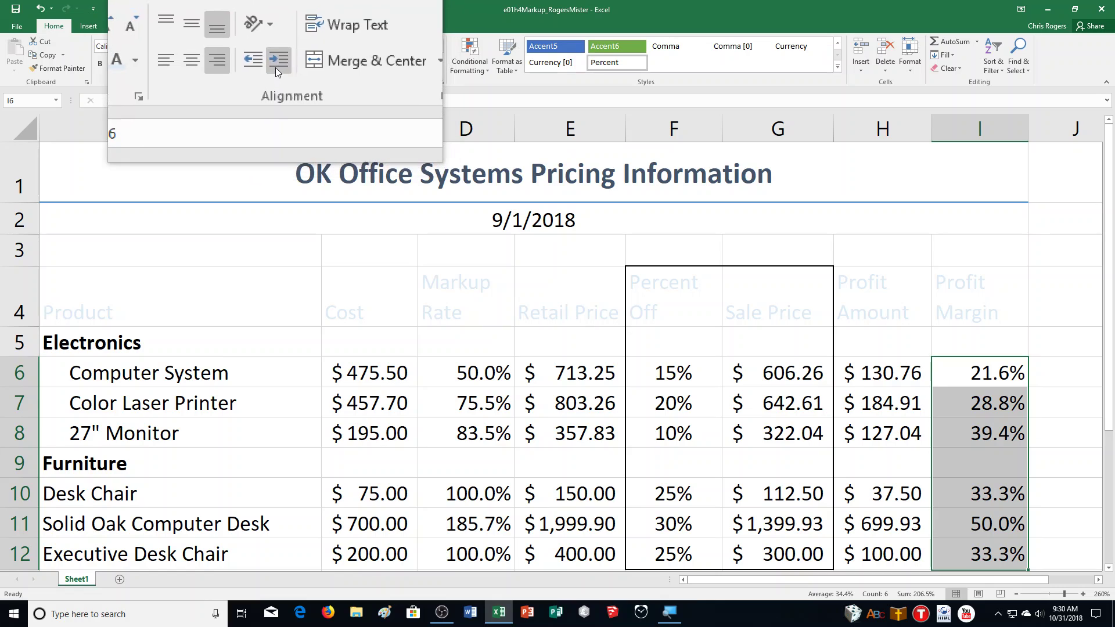
click(277, 71)
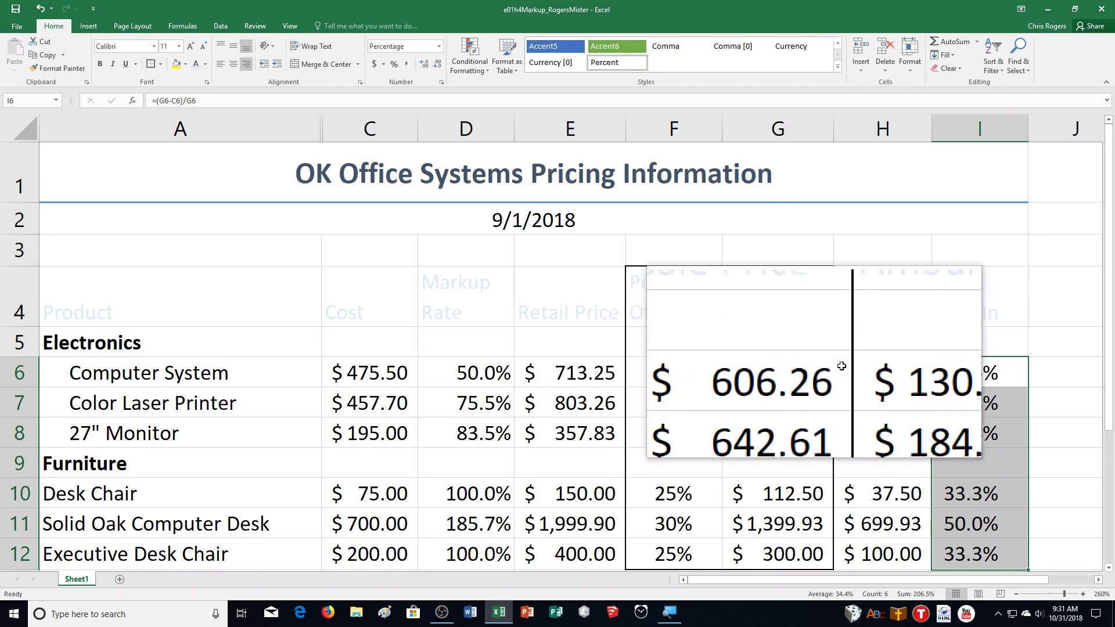
drag(1110, 340, 1110, 347)
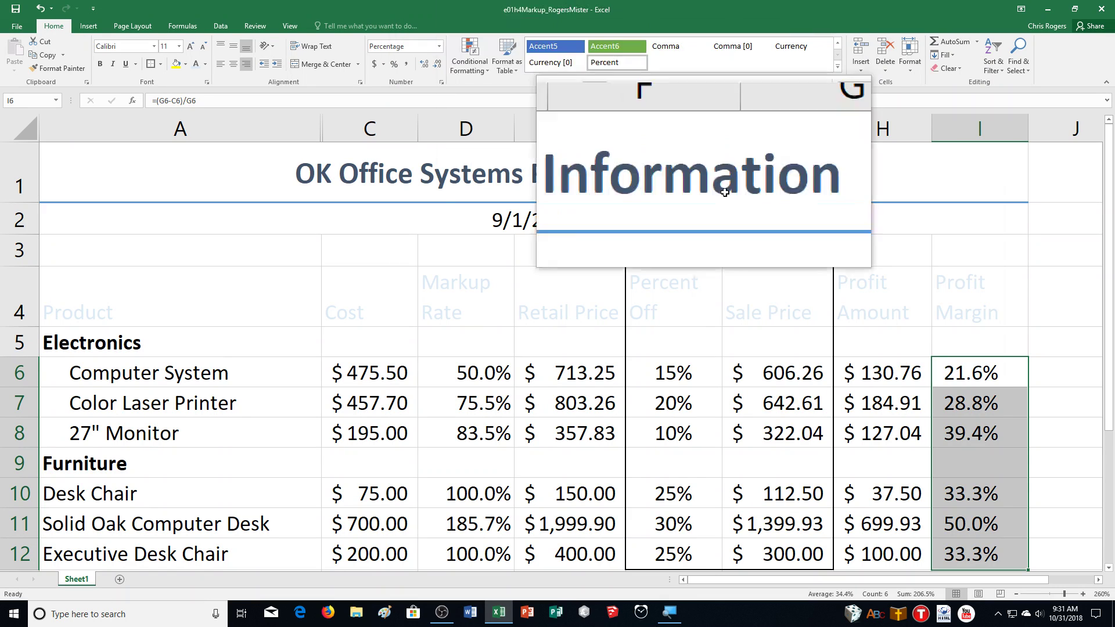
click(998, 613)
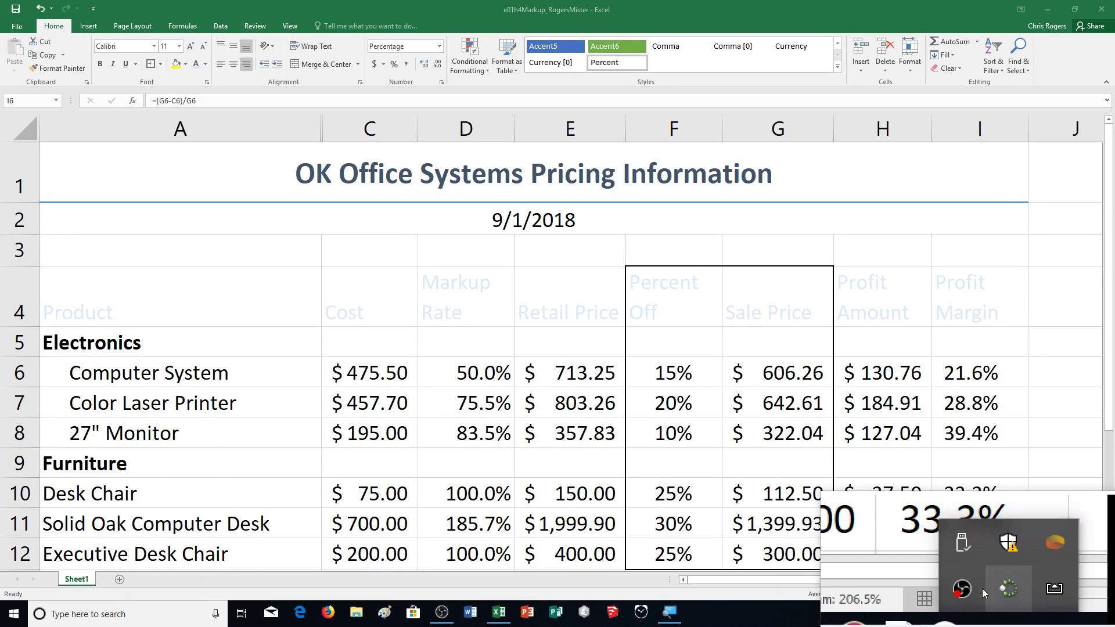